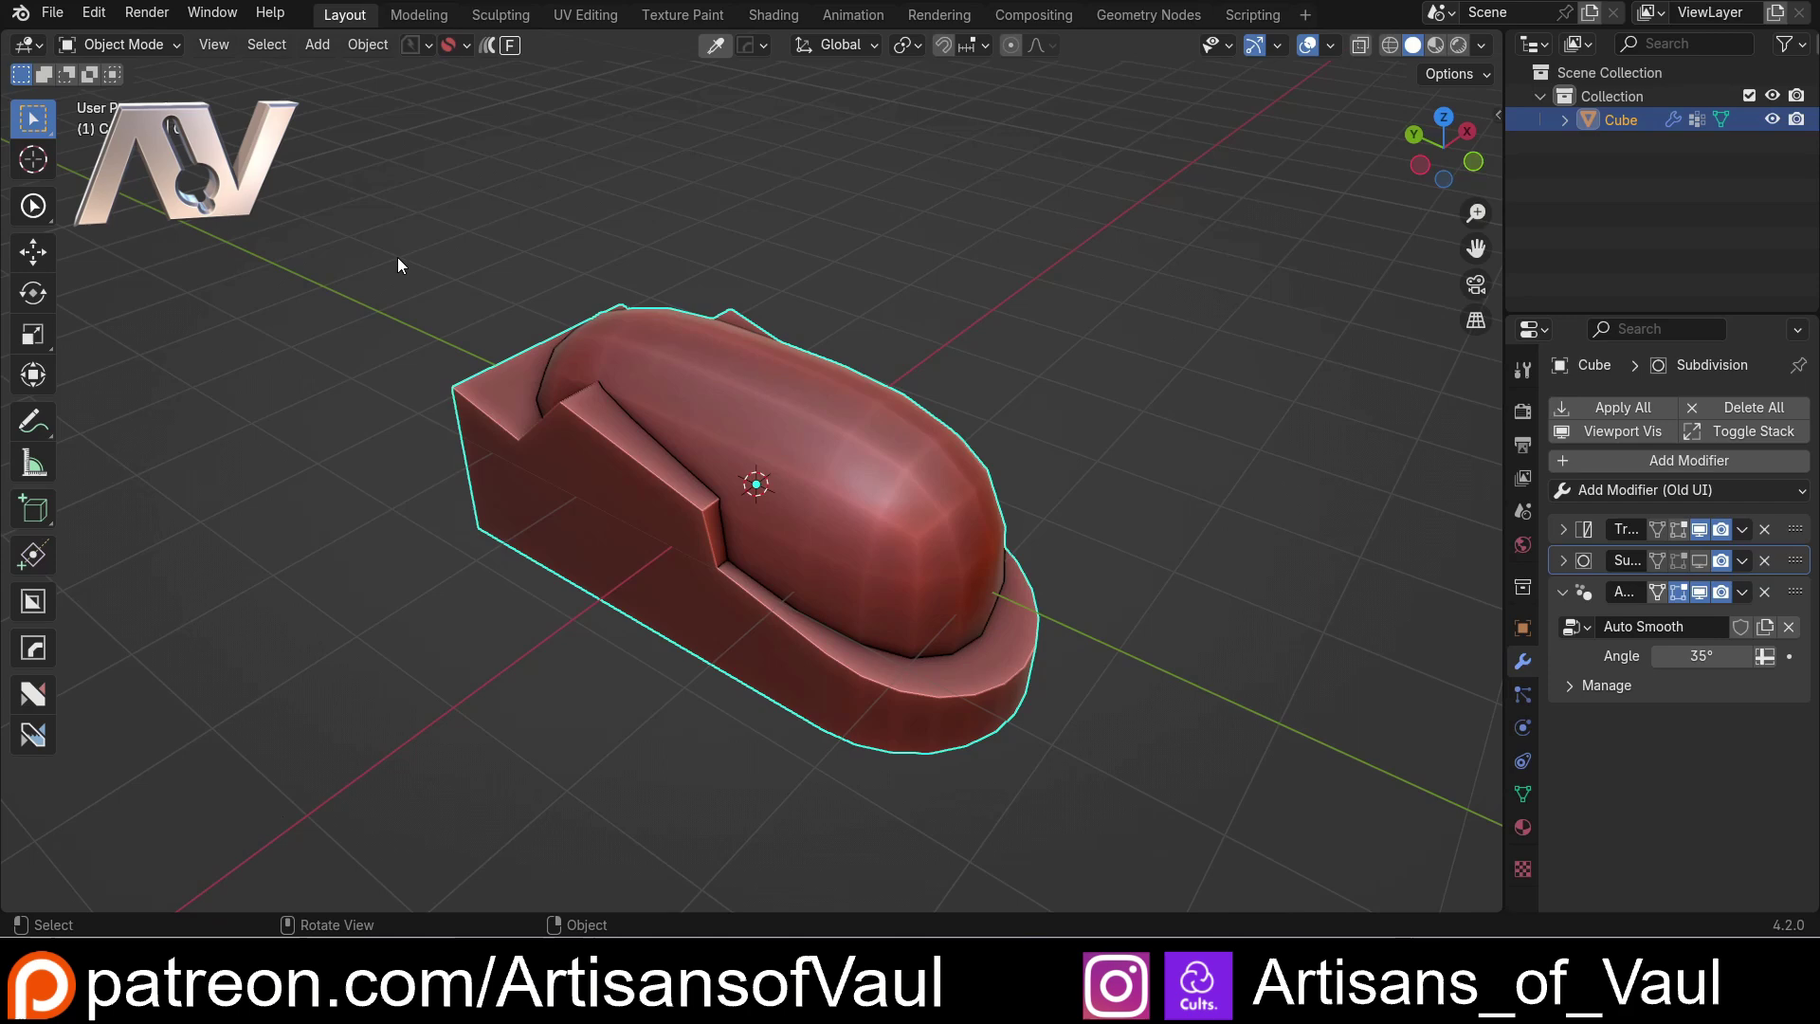
Step: Deselect the model, activate the nSolve tool in Object Mode, and look over the Demo Files list in its helper
key("shift+Tab")
middle_click_drag(383, 281, 316, 313)
left_click(316, 313)
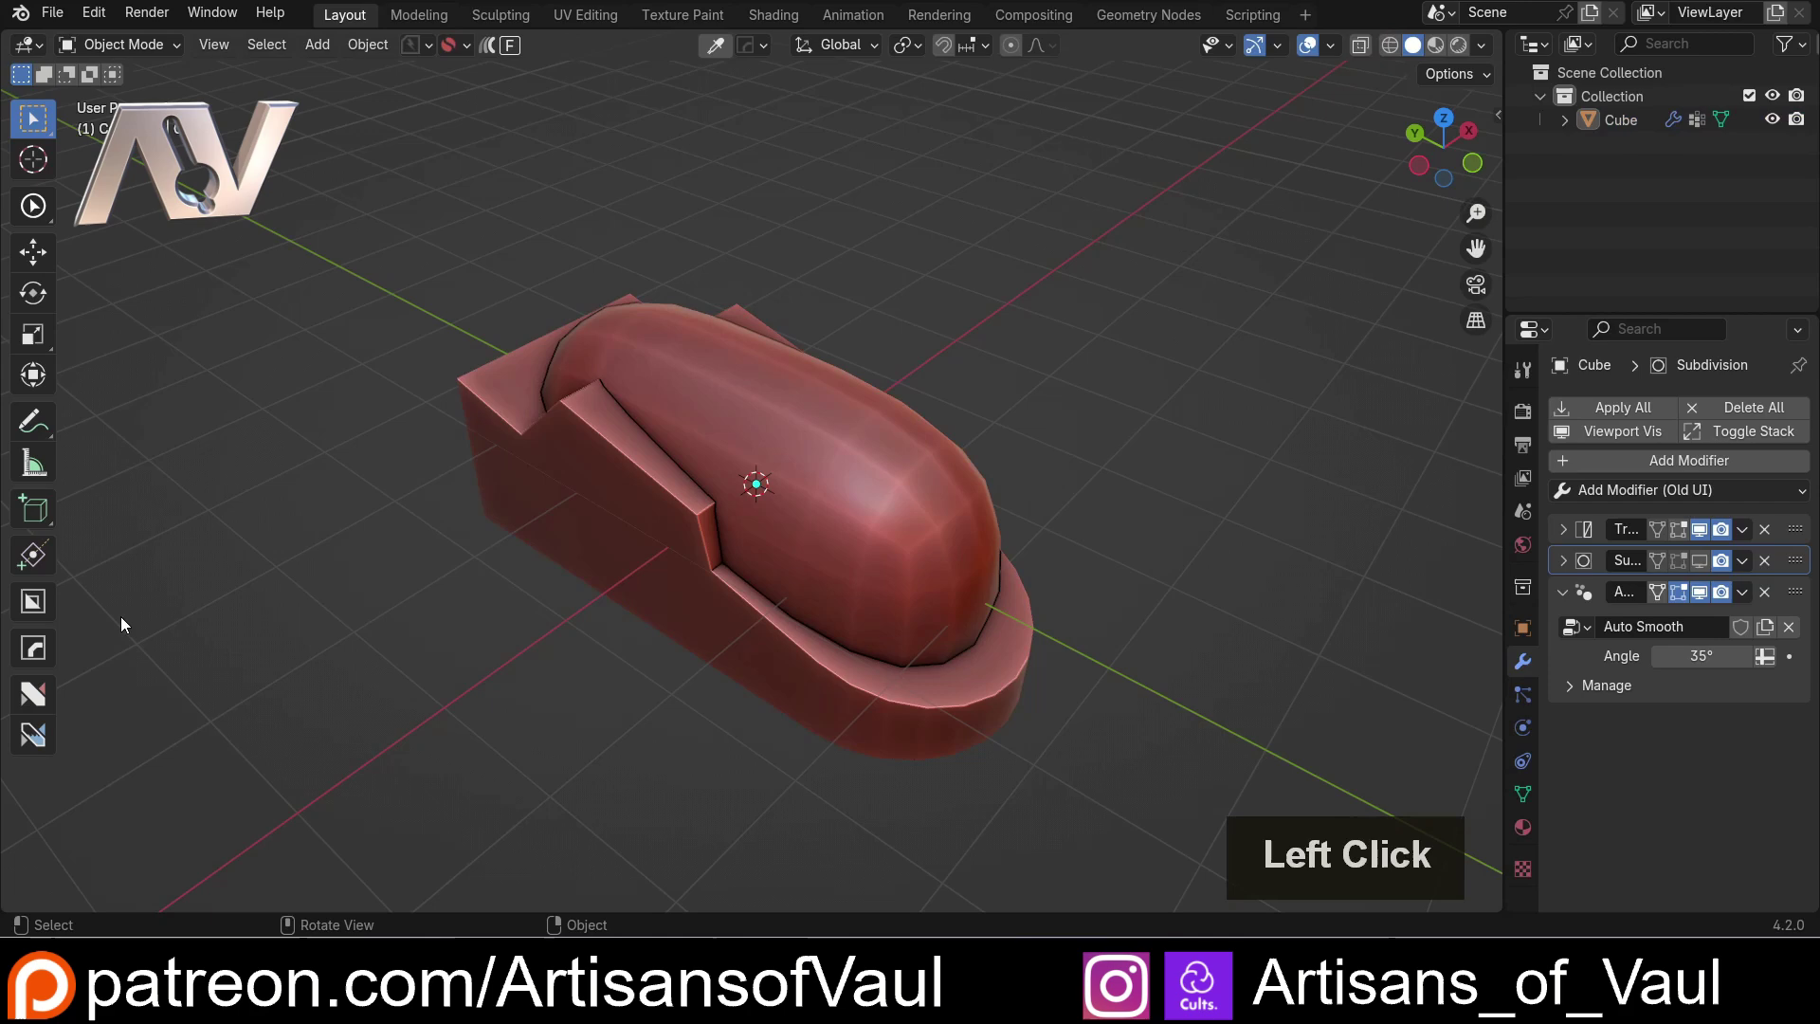
left_click(33, 694)
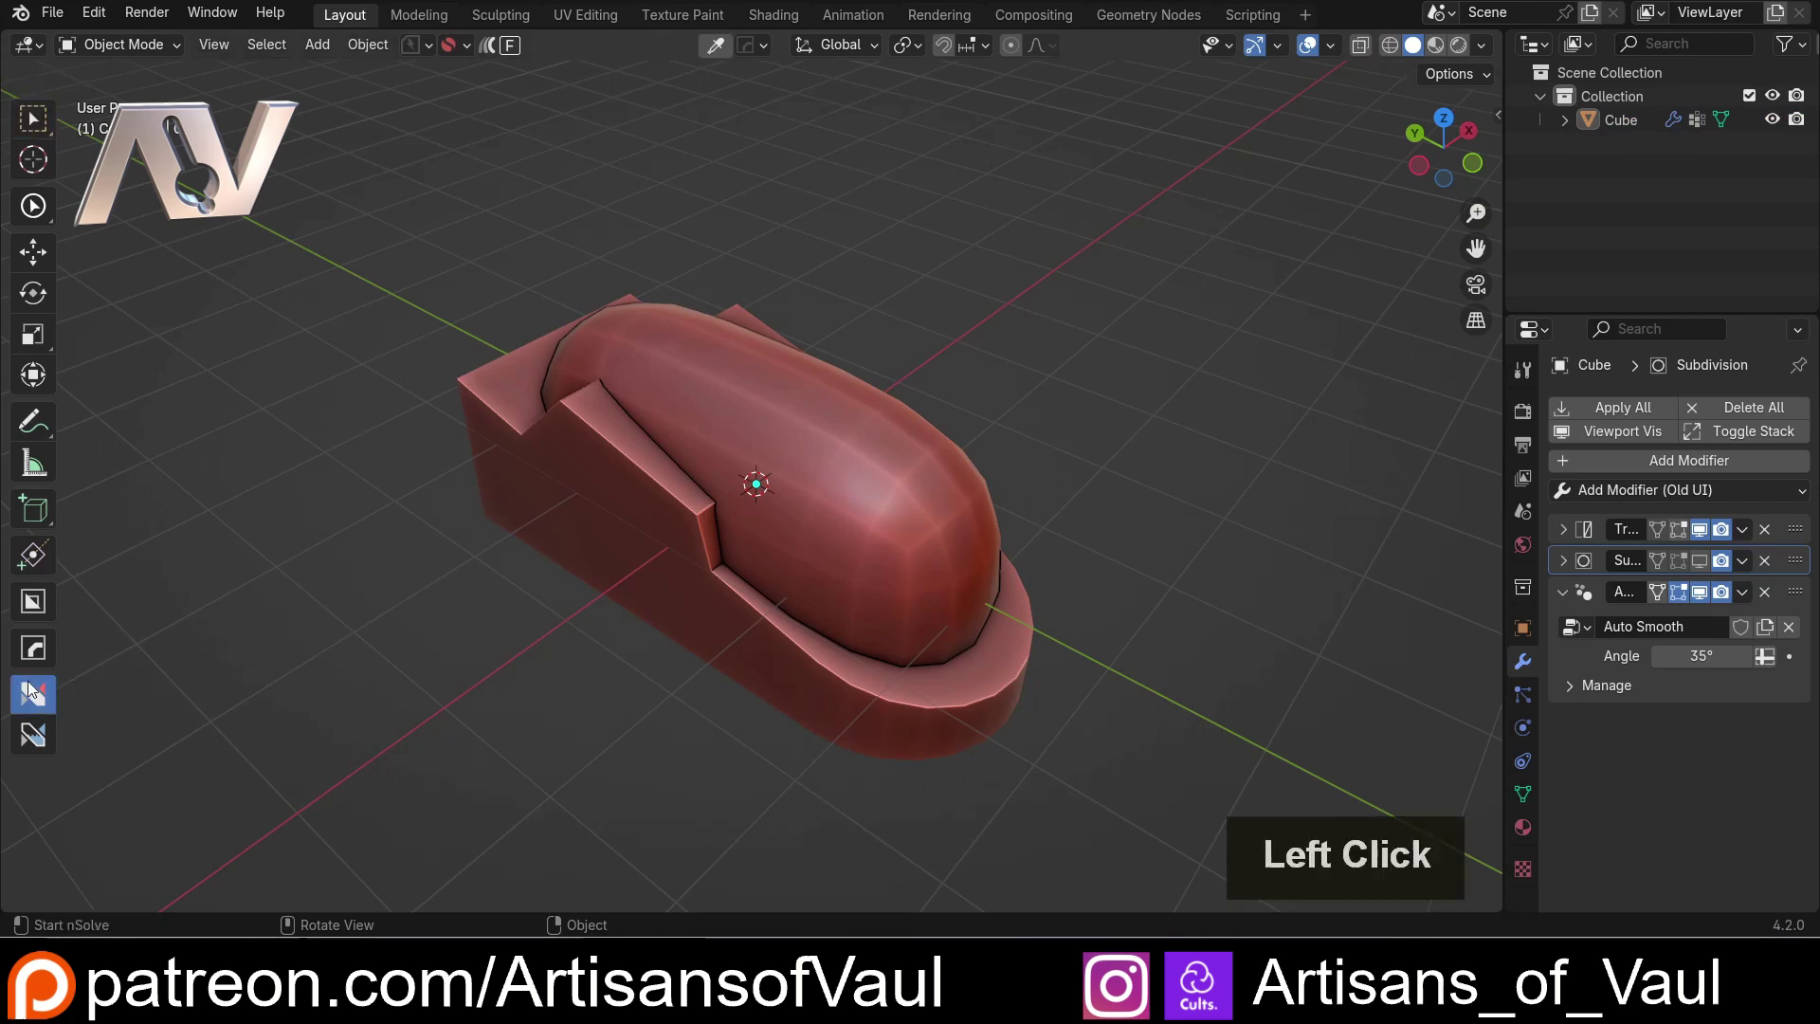
key("d")
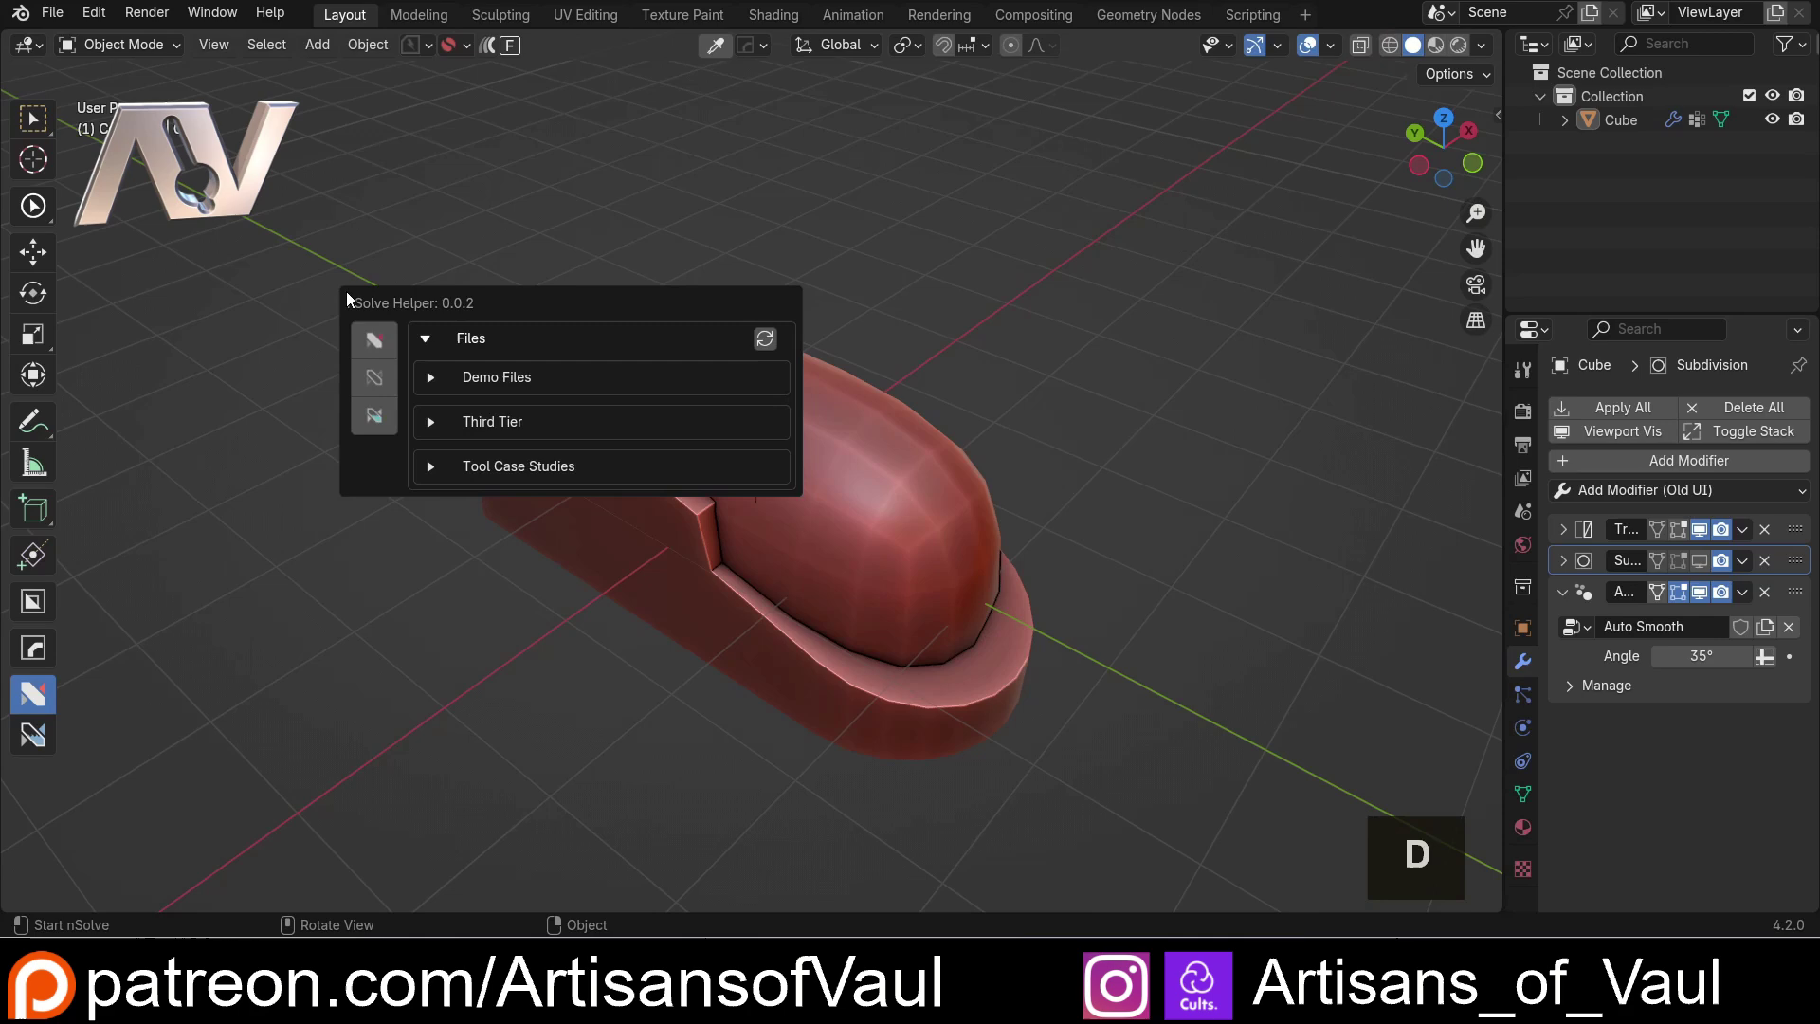
left_click(423, 384)
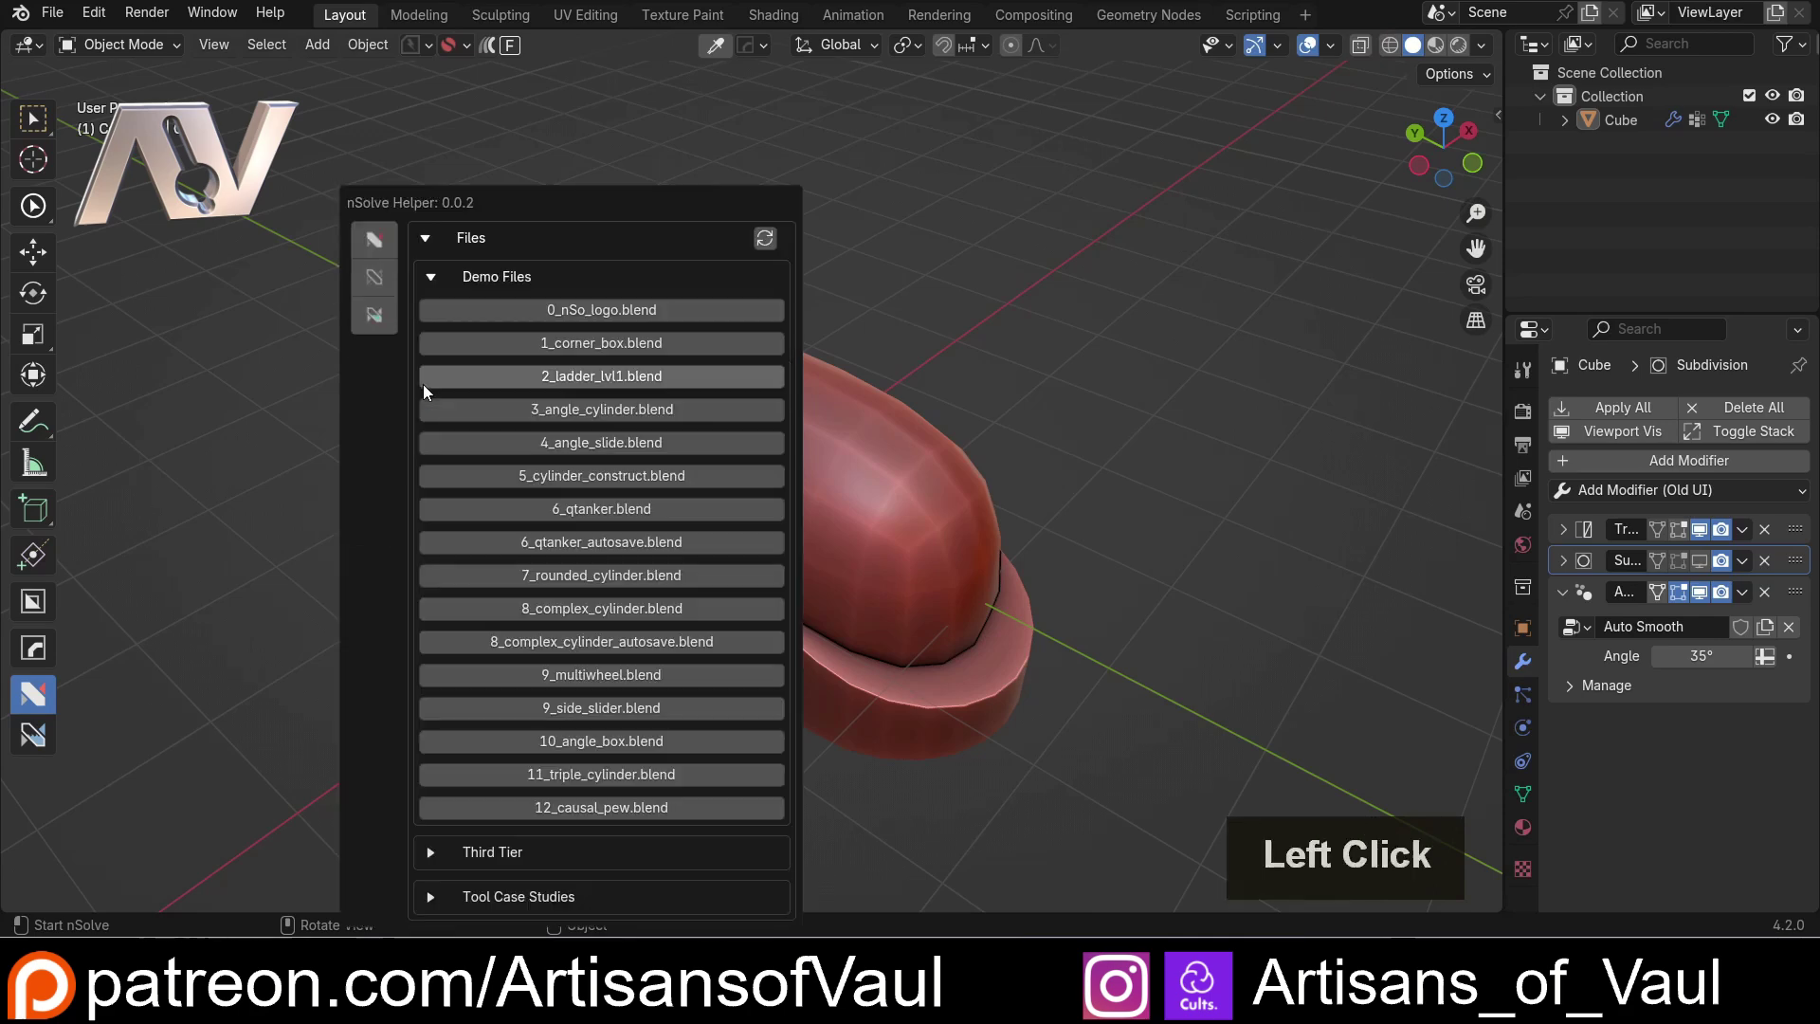
left_click(580, 505)
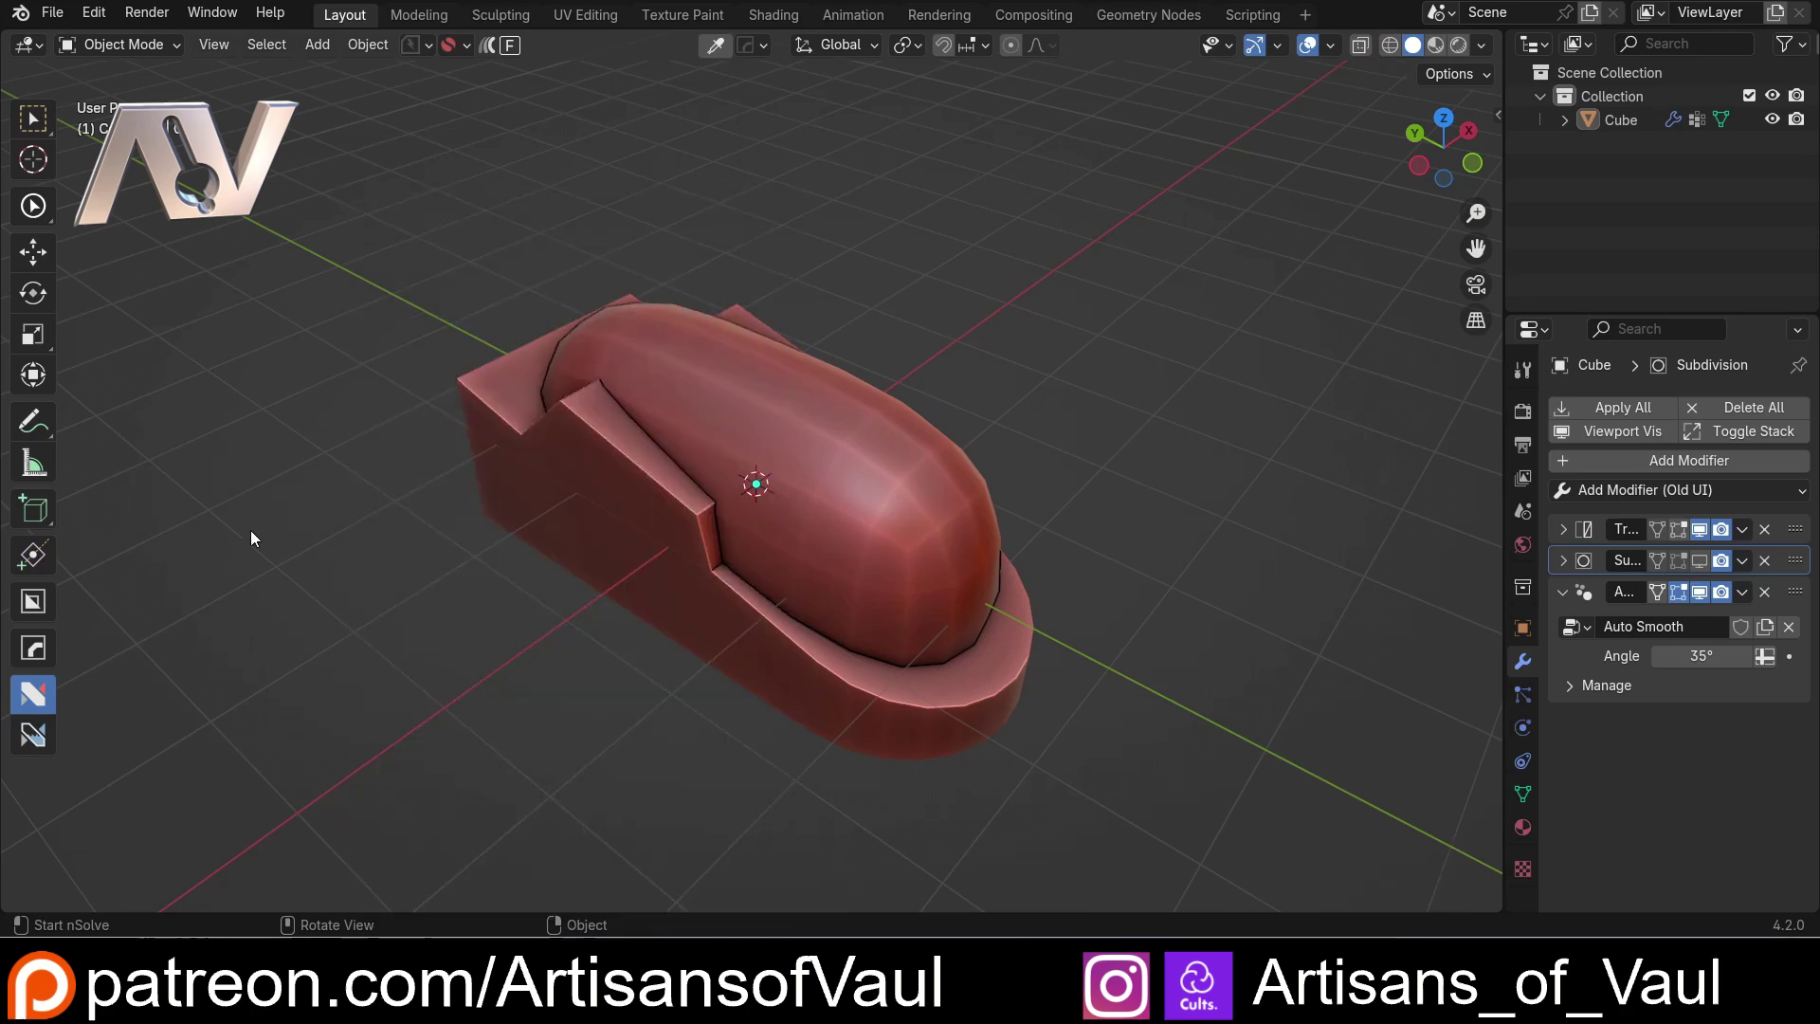
key("Escape")
Step: Select the model, enter Edit Mode, and activate nSolve with its Join tool
left_click(412, 455)
middle_click_drag(412, 455, 541, 383)
left_click(571, 543)
key("Tab")
left_click(378, 408)
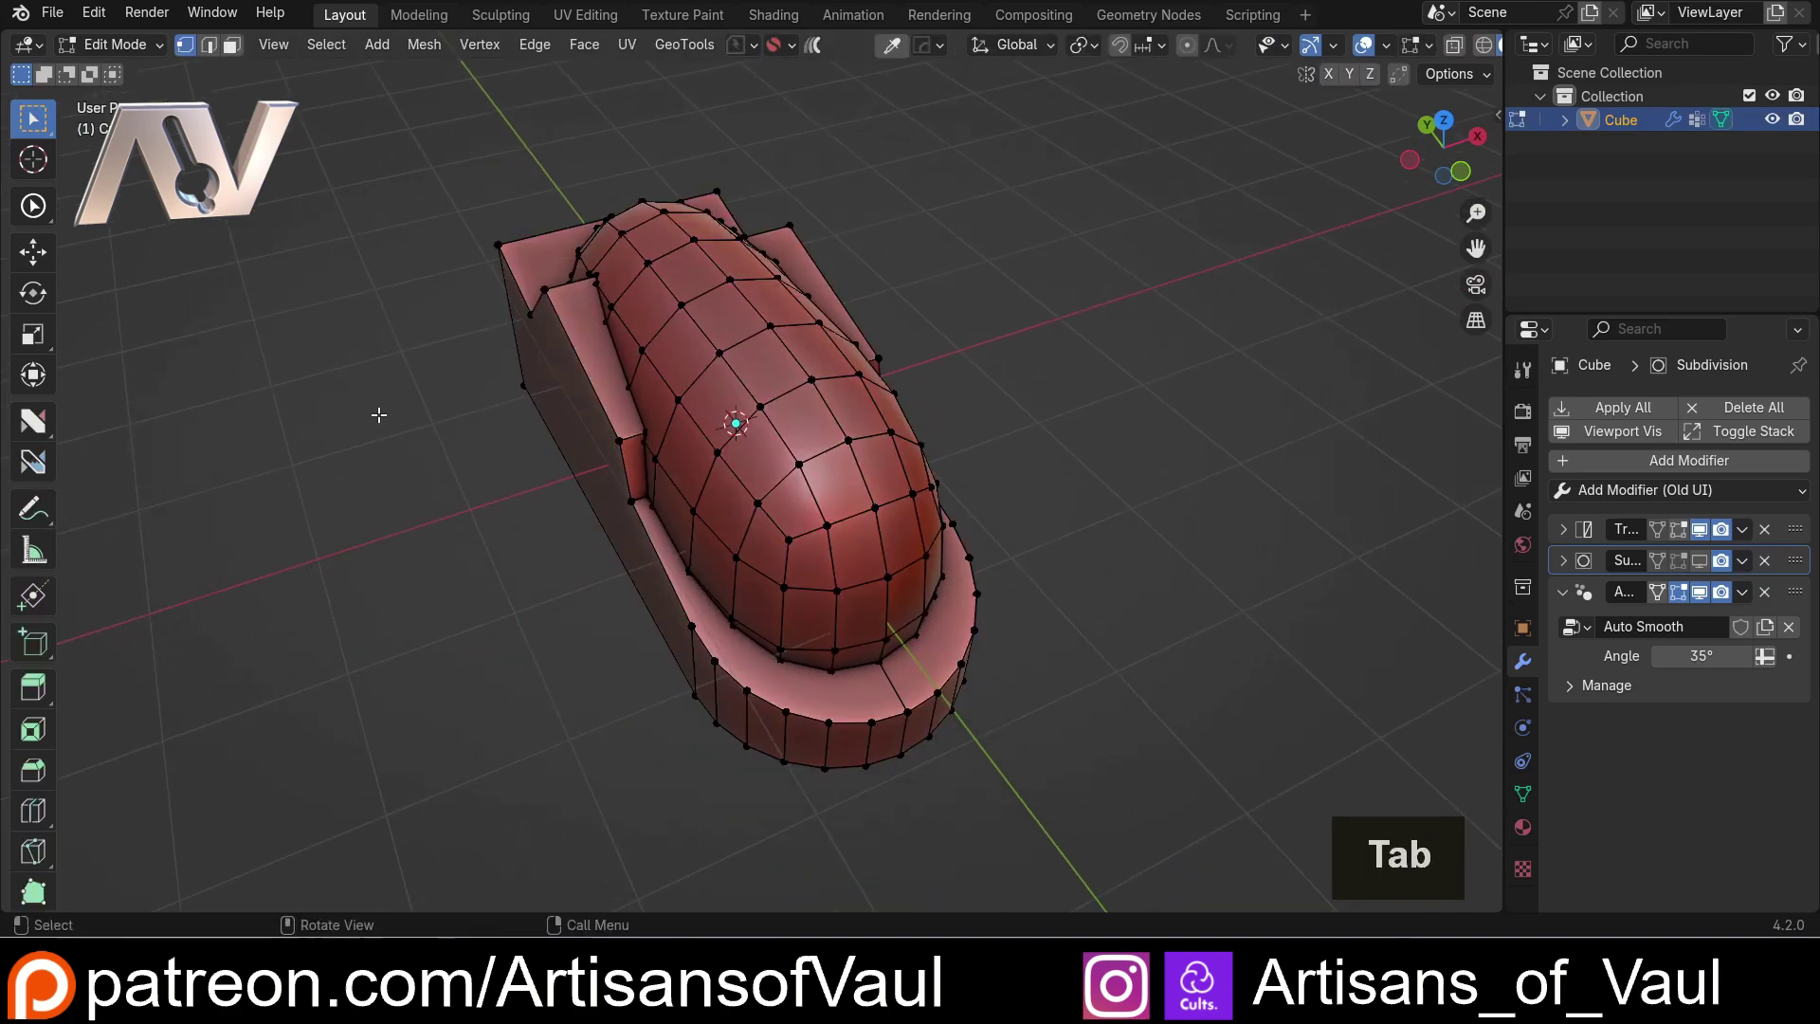
middle_click_drag(378, 410, 85, 427)
left_click(34, 421)
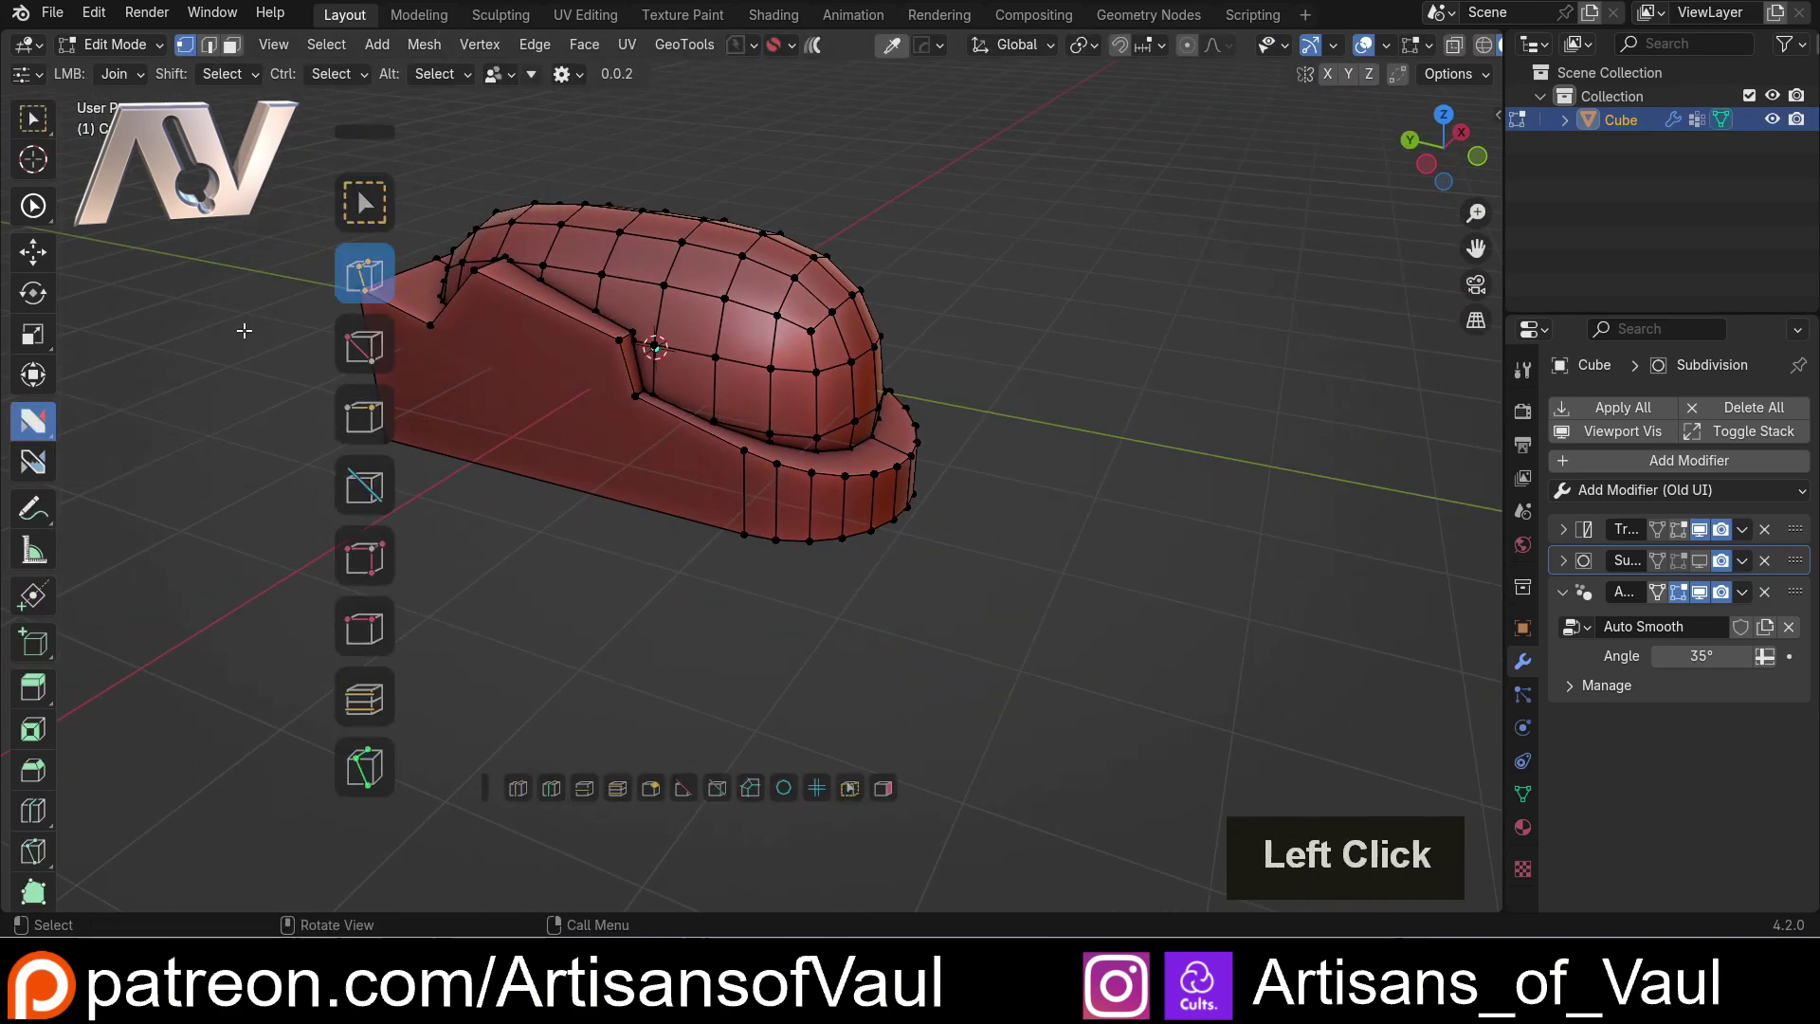
middle_click_drag(244, 333, 364, 299)
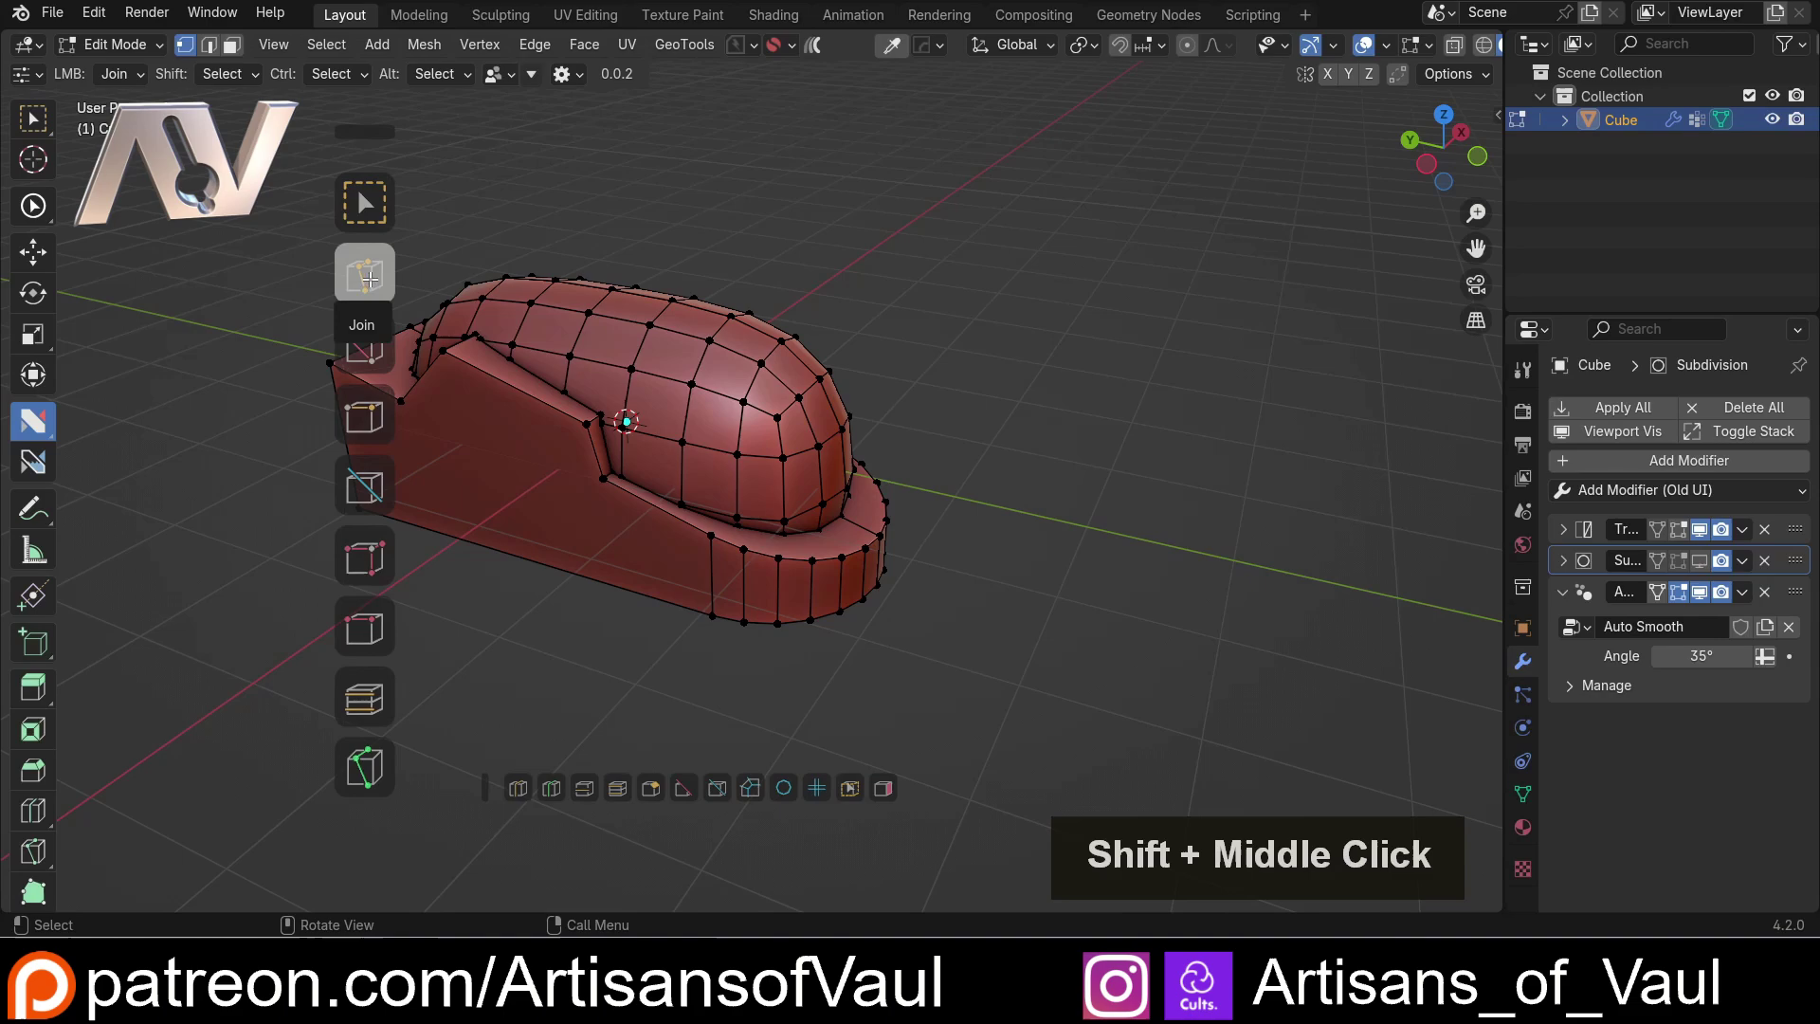
left_click(369, 279)
Step: Join the vertex on the dome's side to the two boundary vertices beside the sloped wall, forming a triangle
middle_click_drag(557, 284, 749, 561)
scroll(776, 508, "up", 4)
scroll(775, 508, "down", 4)
scroll(1016, 529, "up", 4)
middle_click_drag(889, 575, 728, 422, "shift")
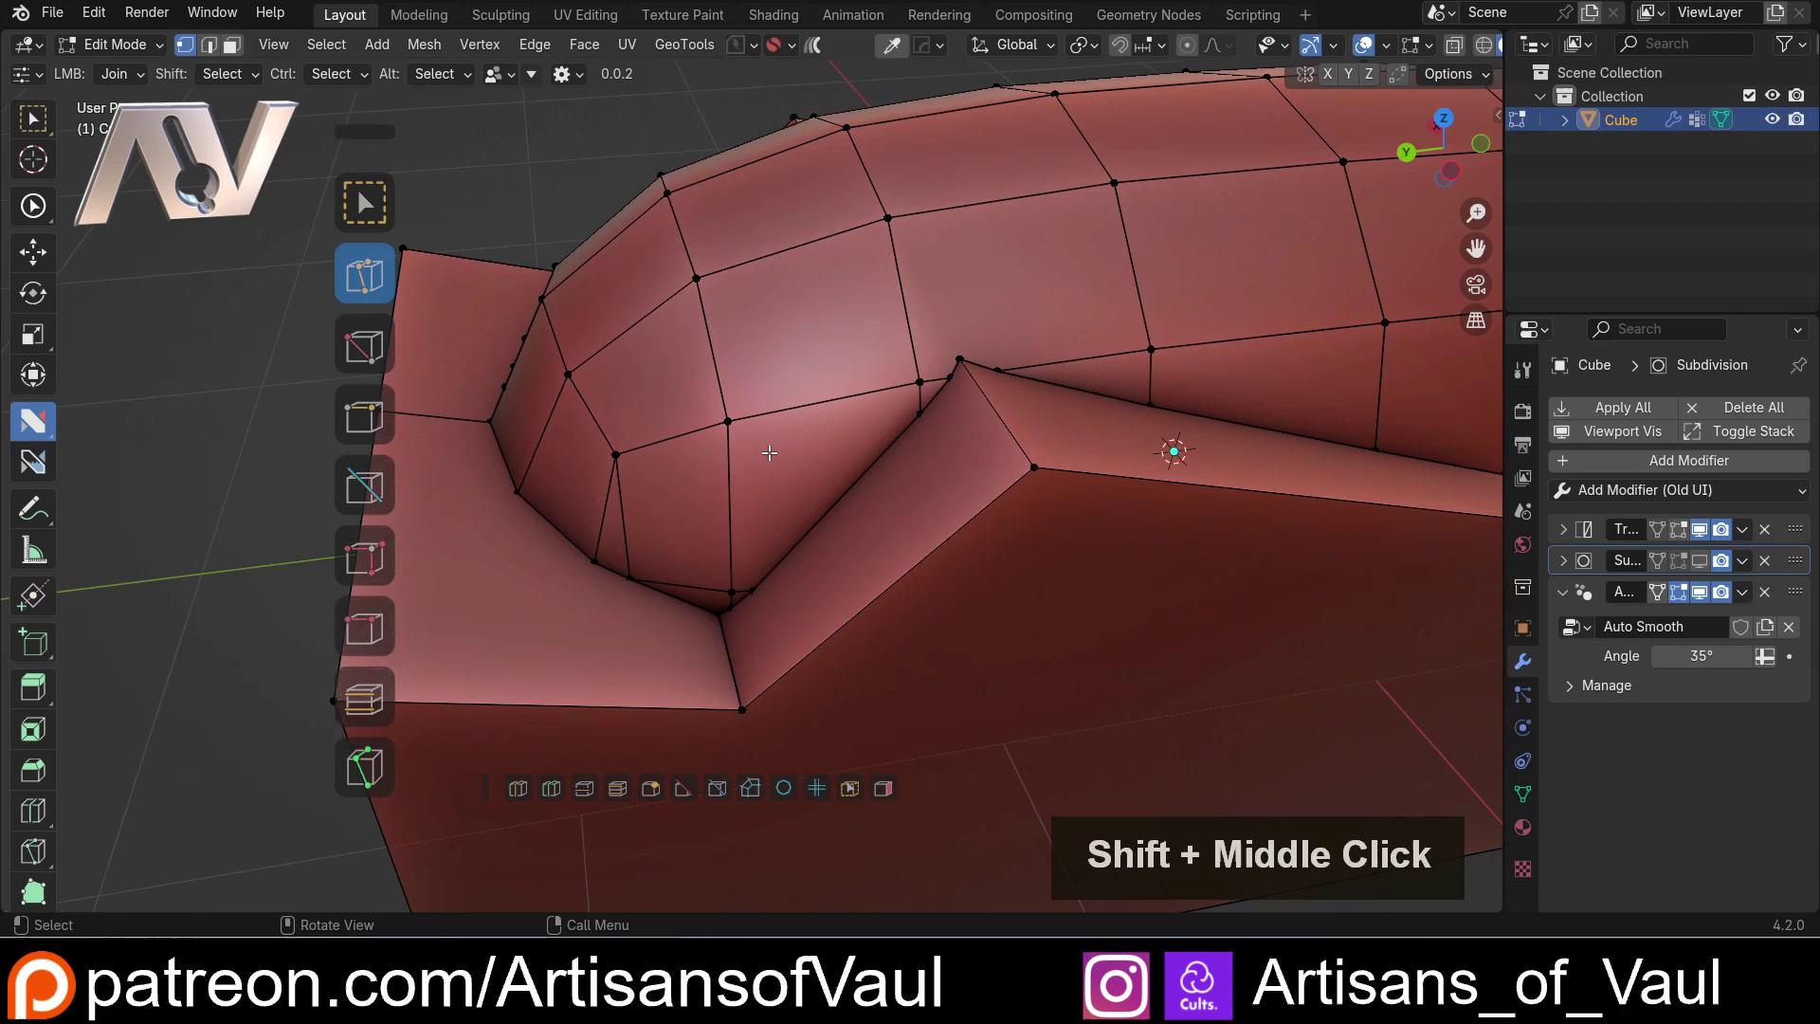
left_click(728, 421)
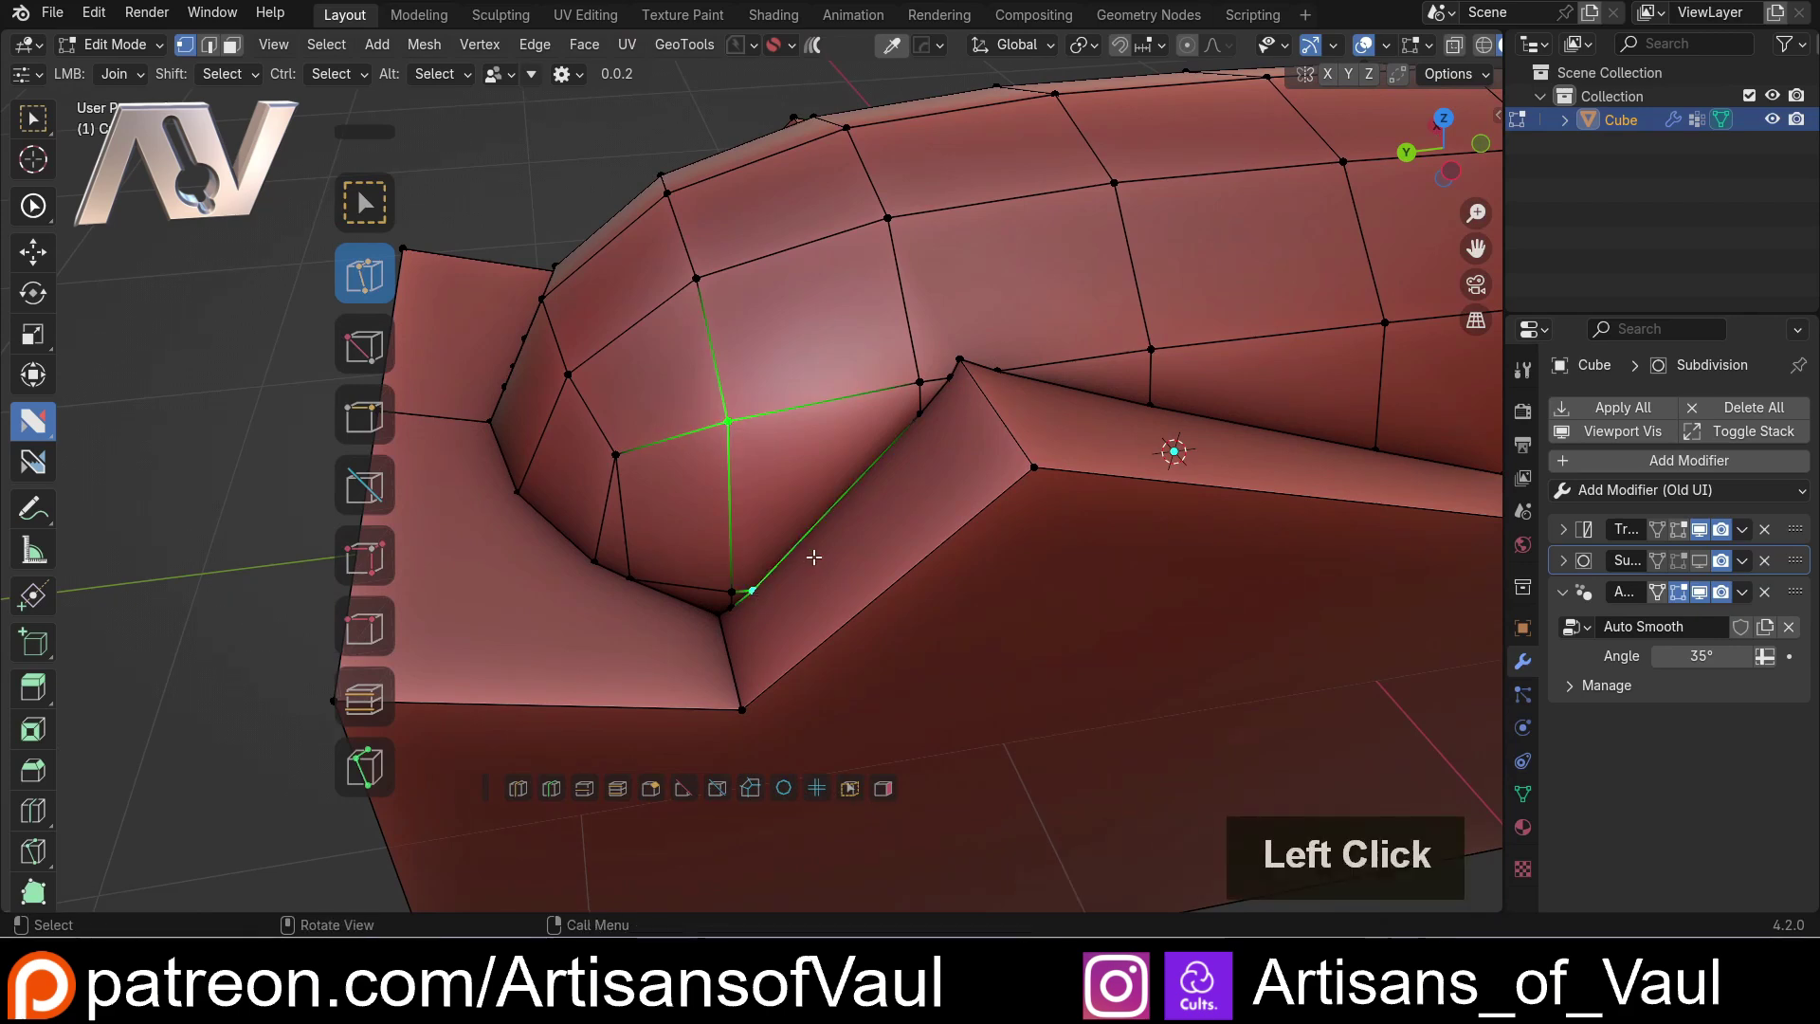
key("j")
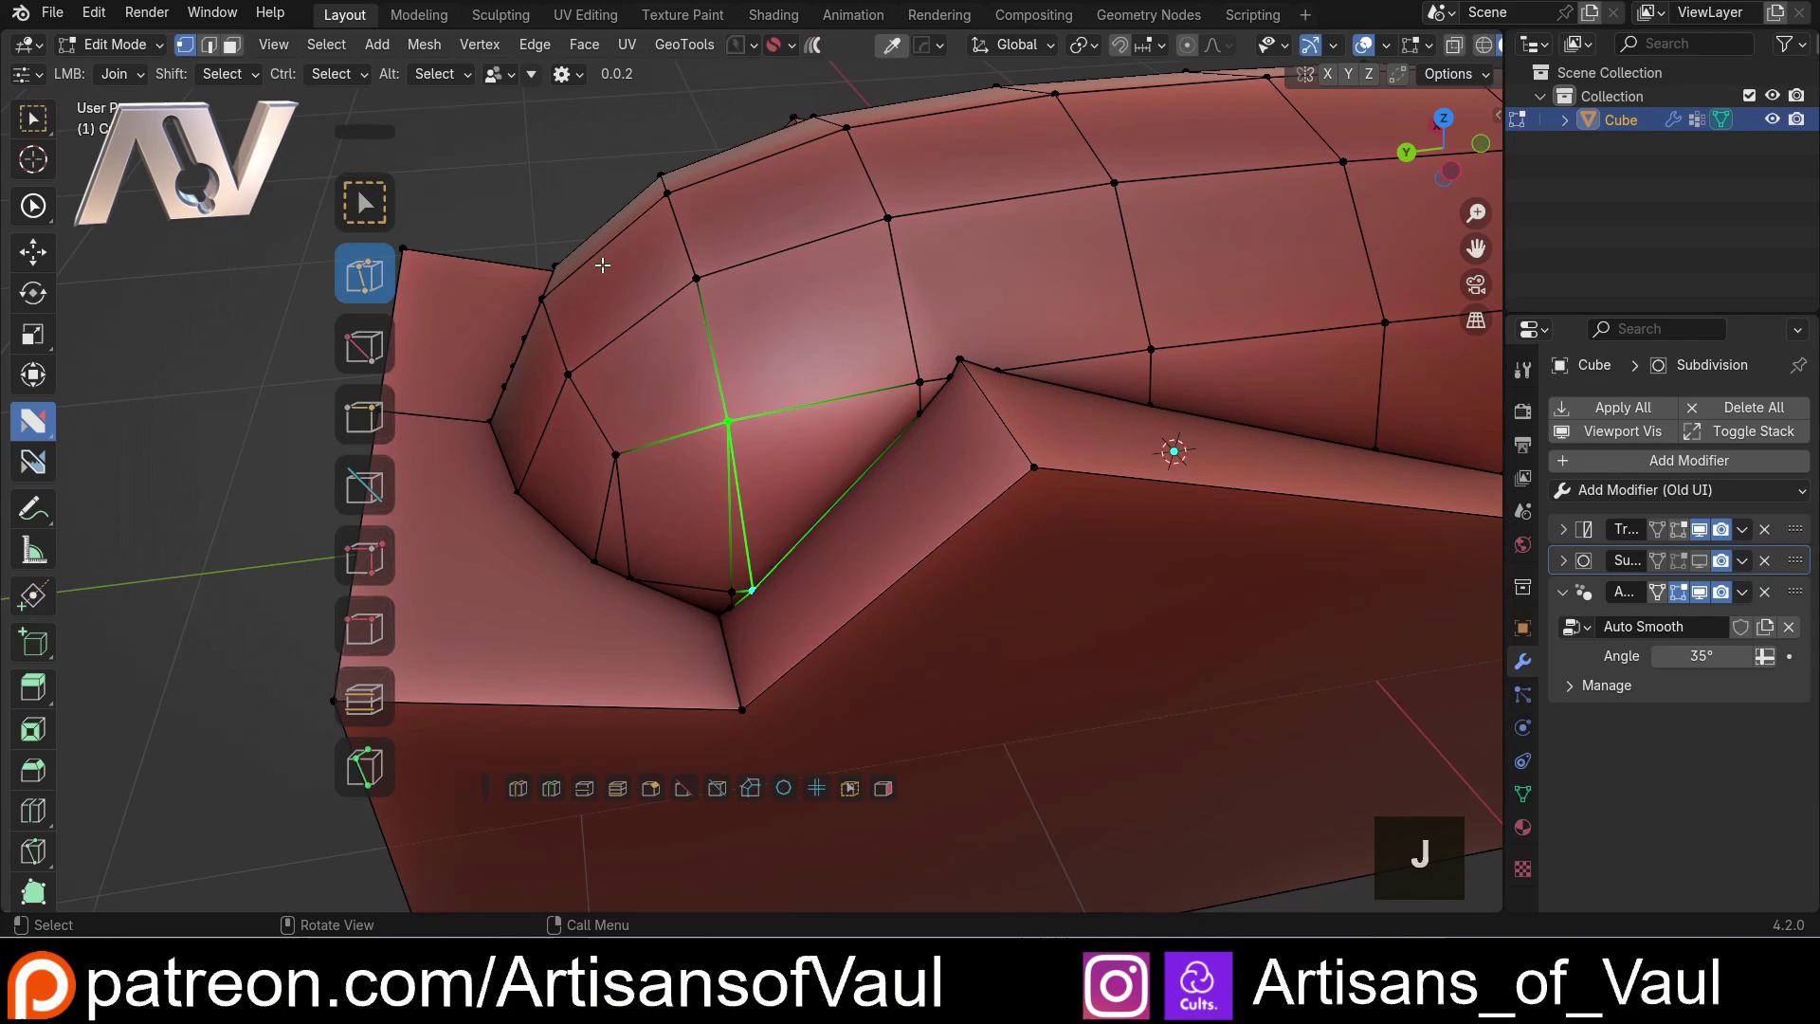
left_click(918, 413)
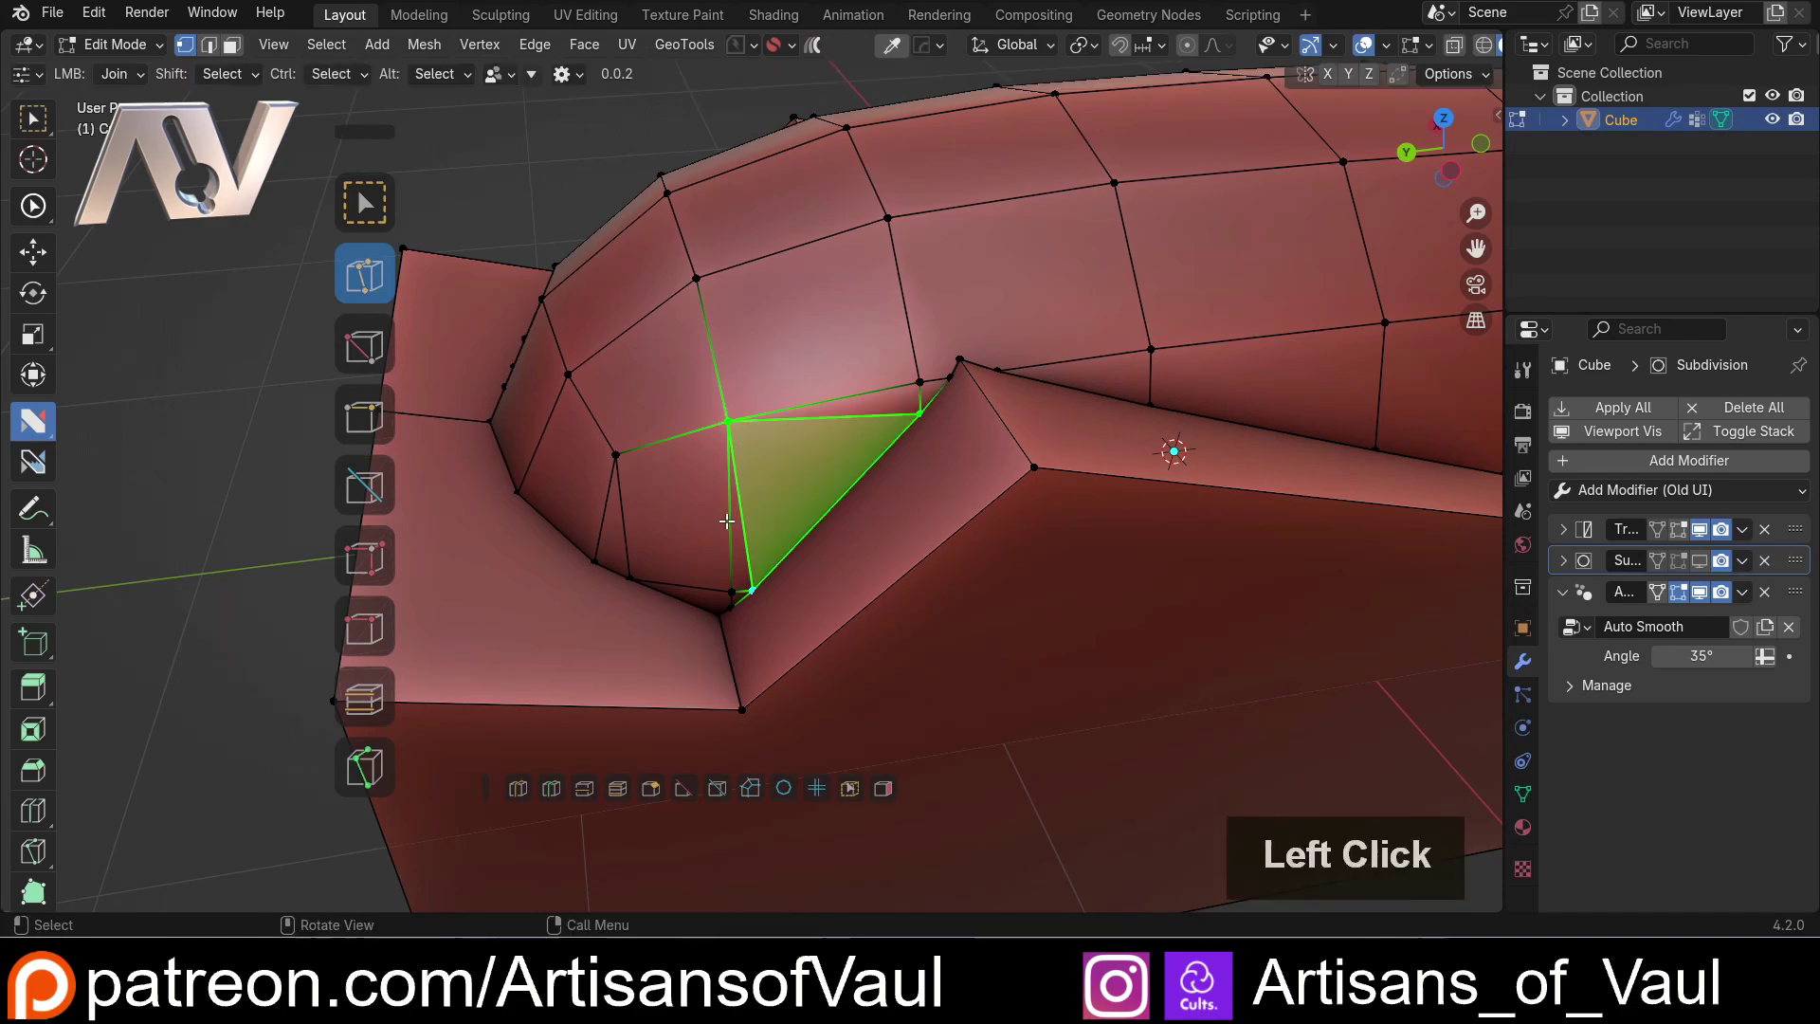
Step: Join a row of vertices across the lower faces at the dome's end, just above the flat ledge, and clear the selection
middle_click_drag(583, 494, 646, 472)
left_click(649, 466)
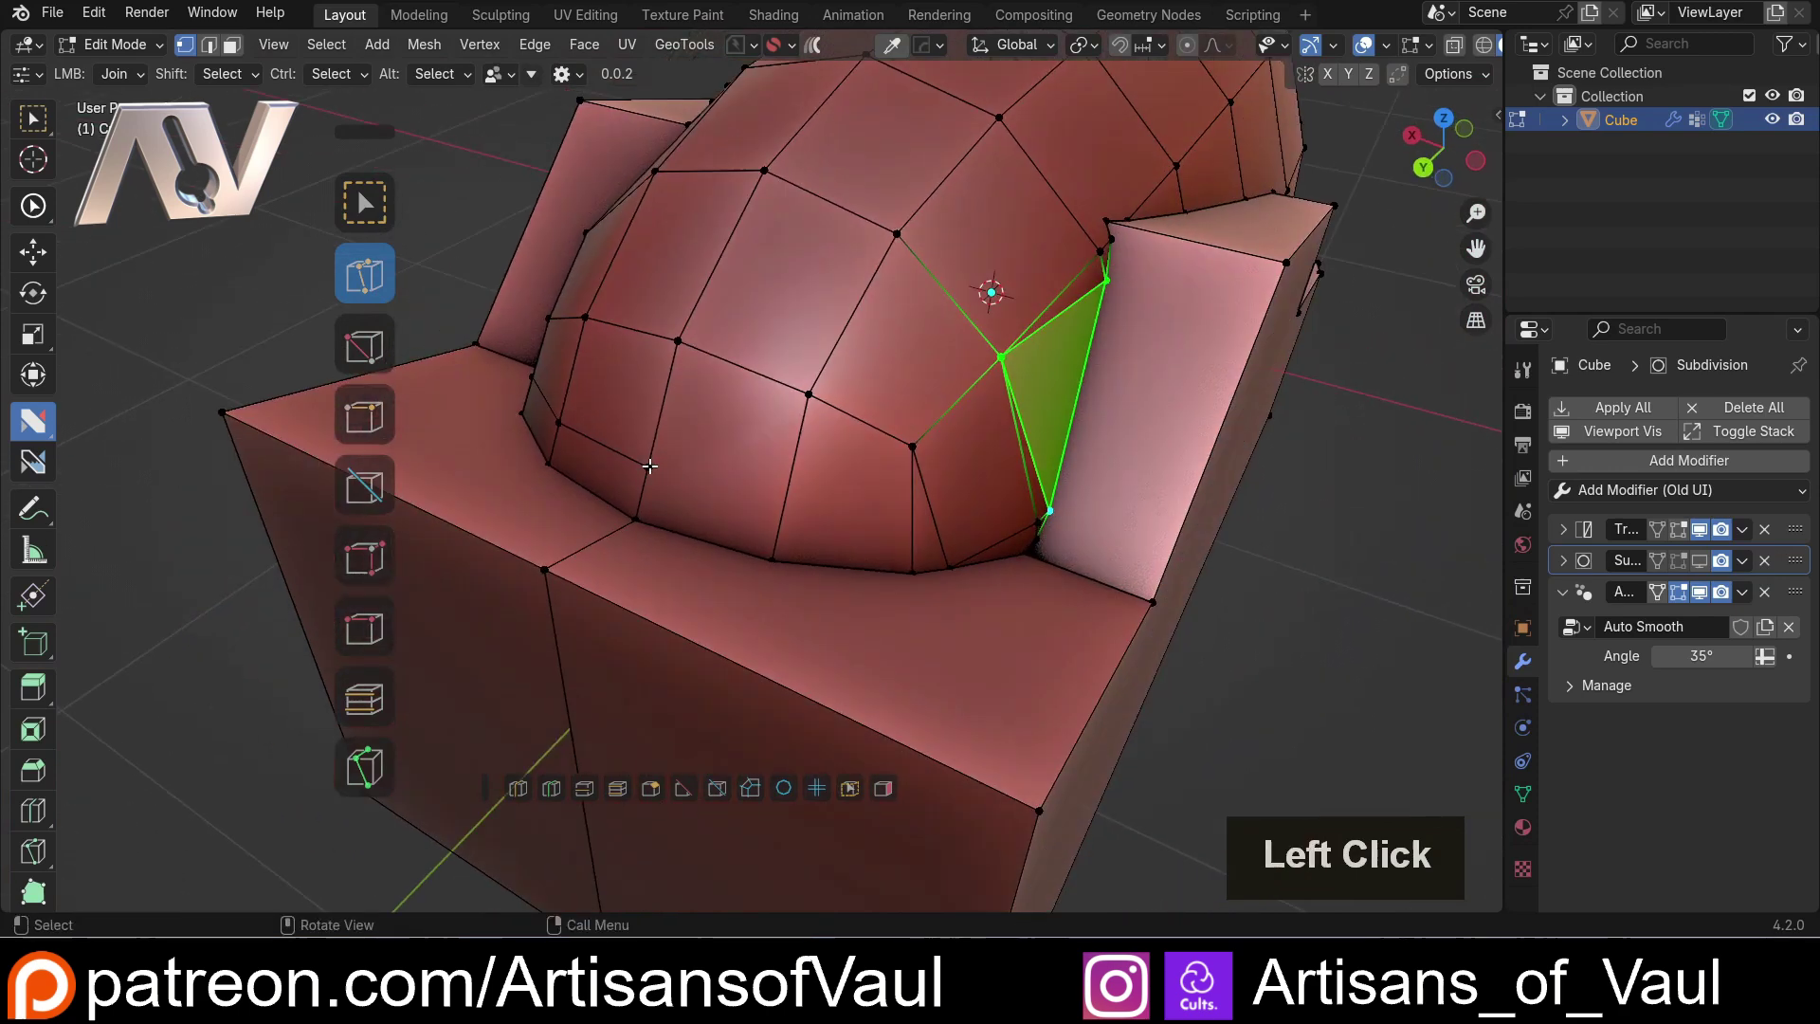
left_click(905, 541)
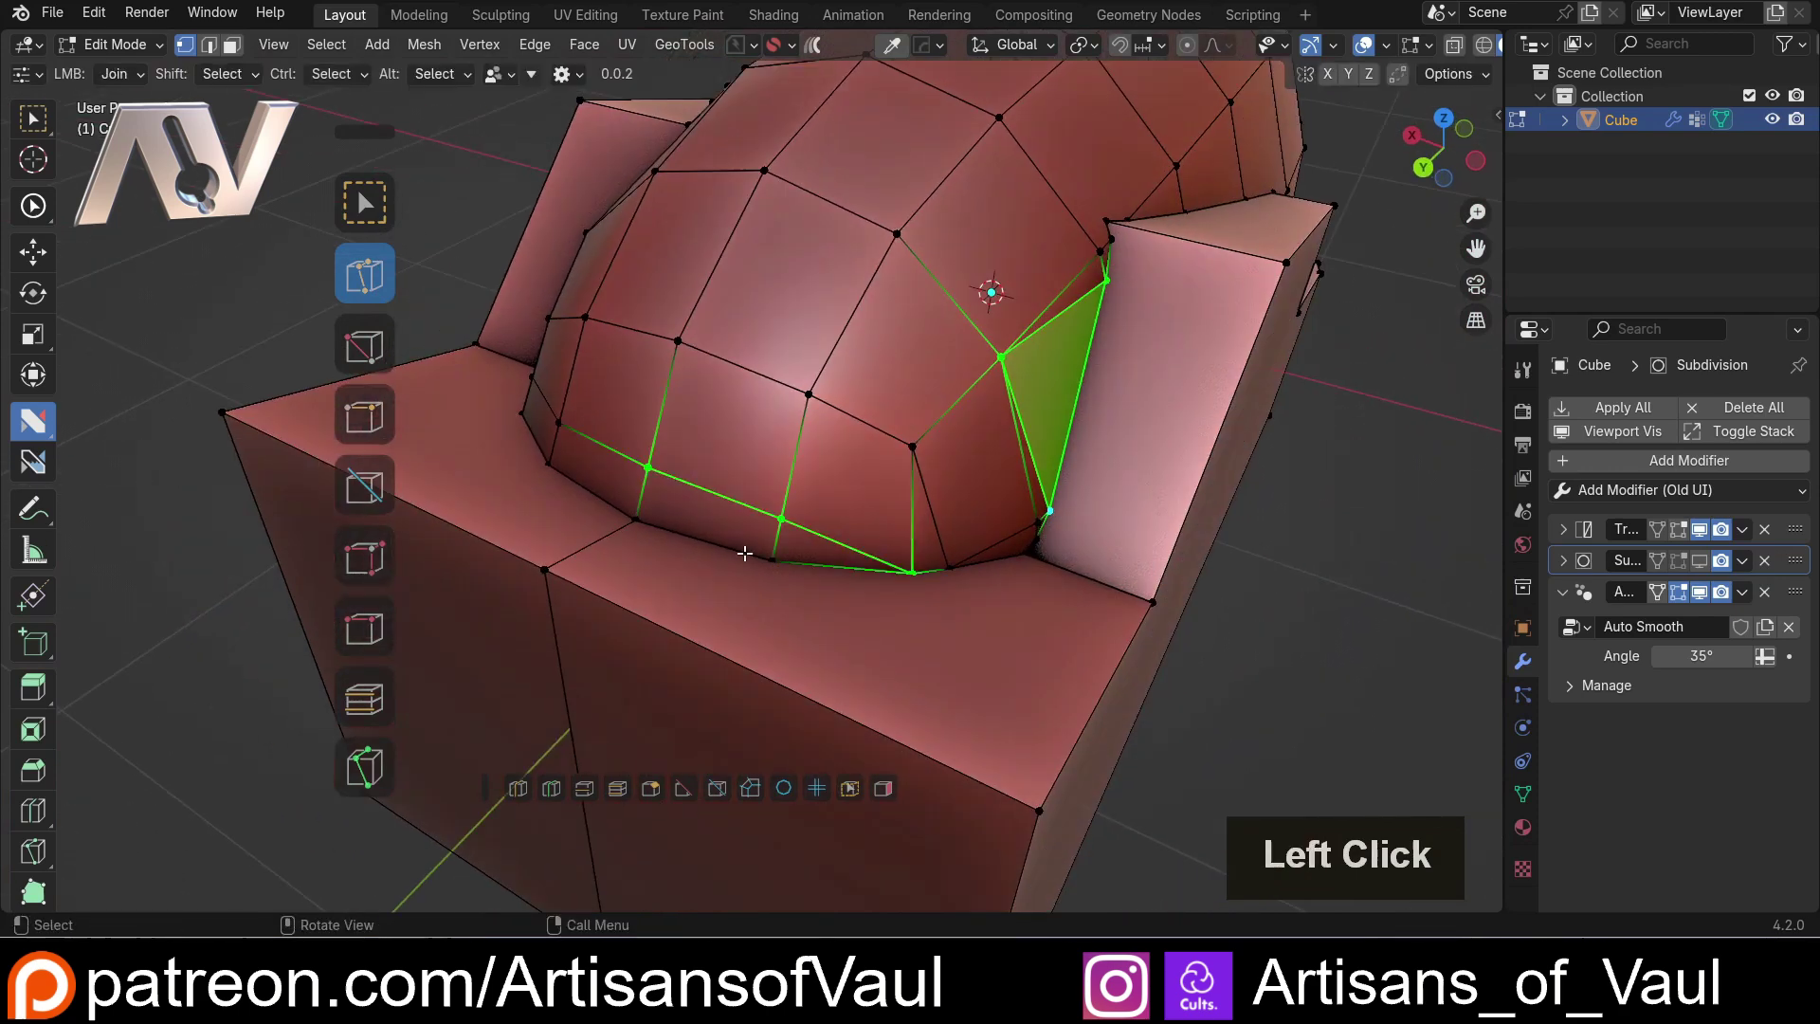
scroll(953, 474, "down", 3)
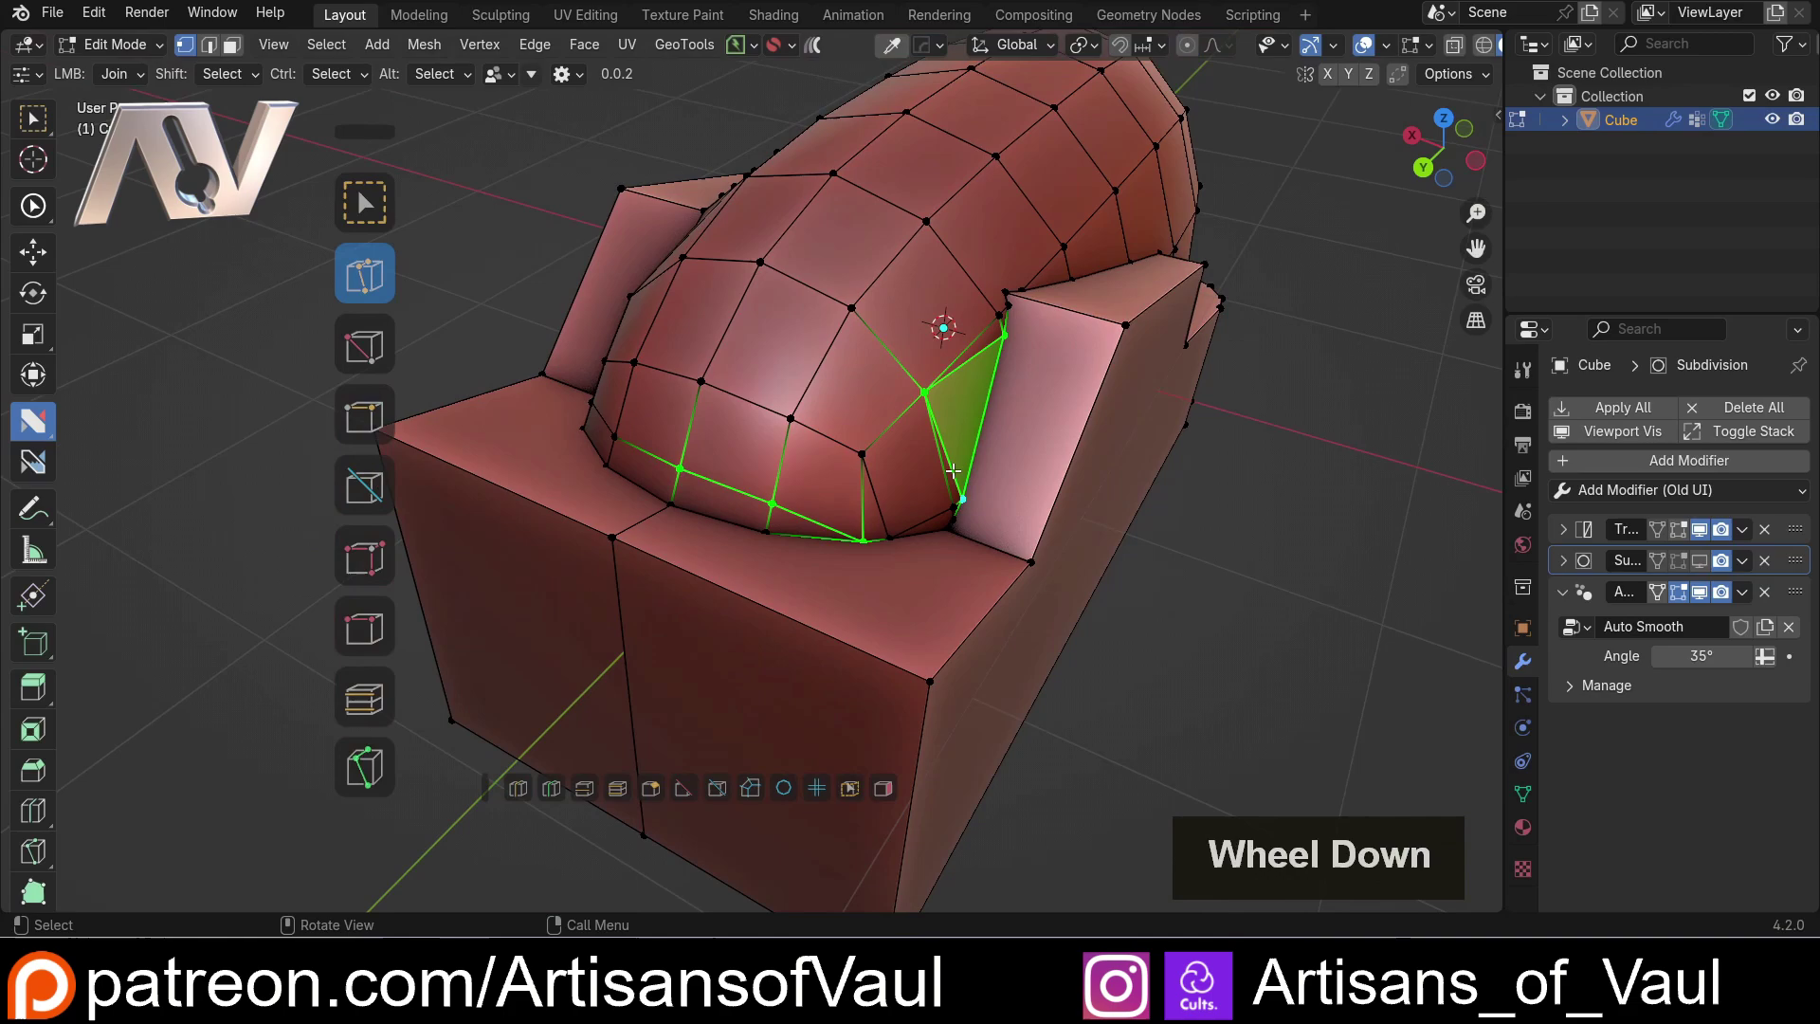
middle_click_drag(953, 474, 771, 486)
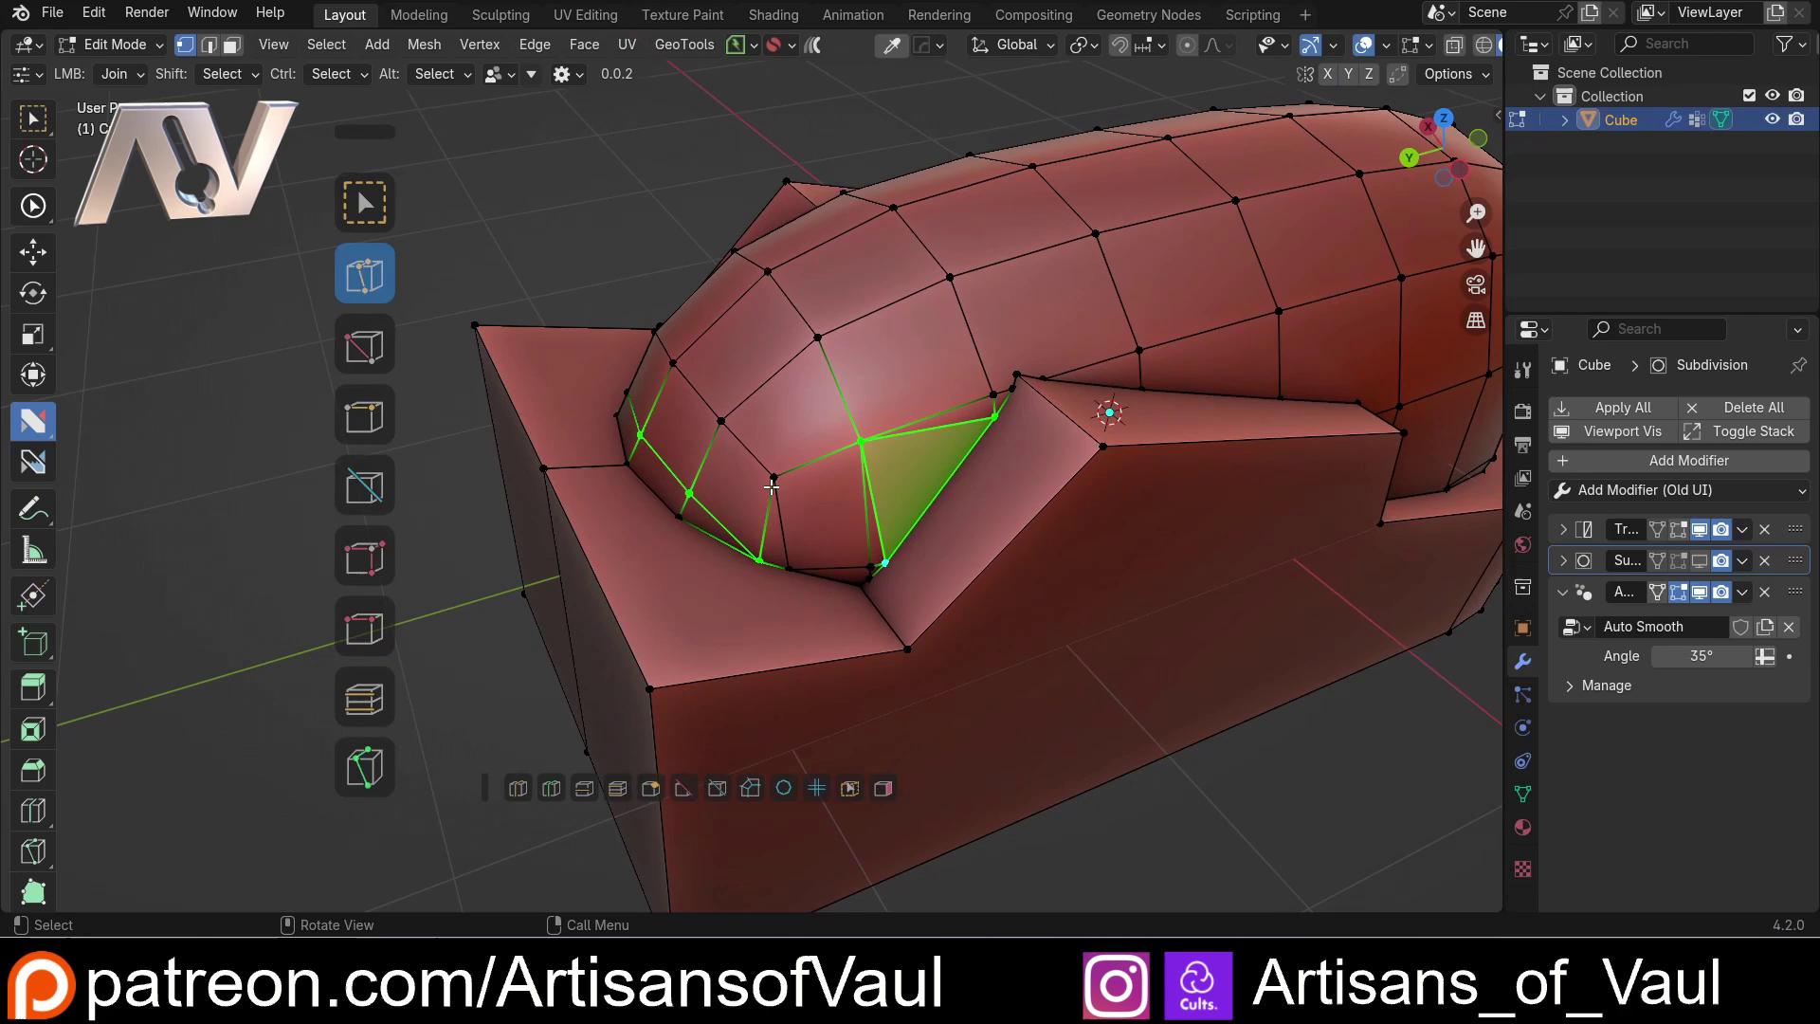
middle_click_drag(771, 486, 815, 450)
left_click(815, 450)
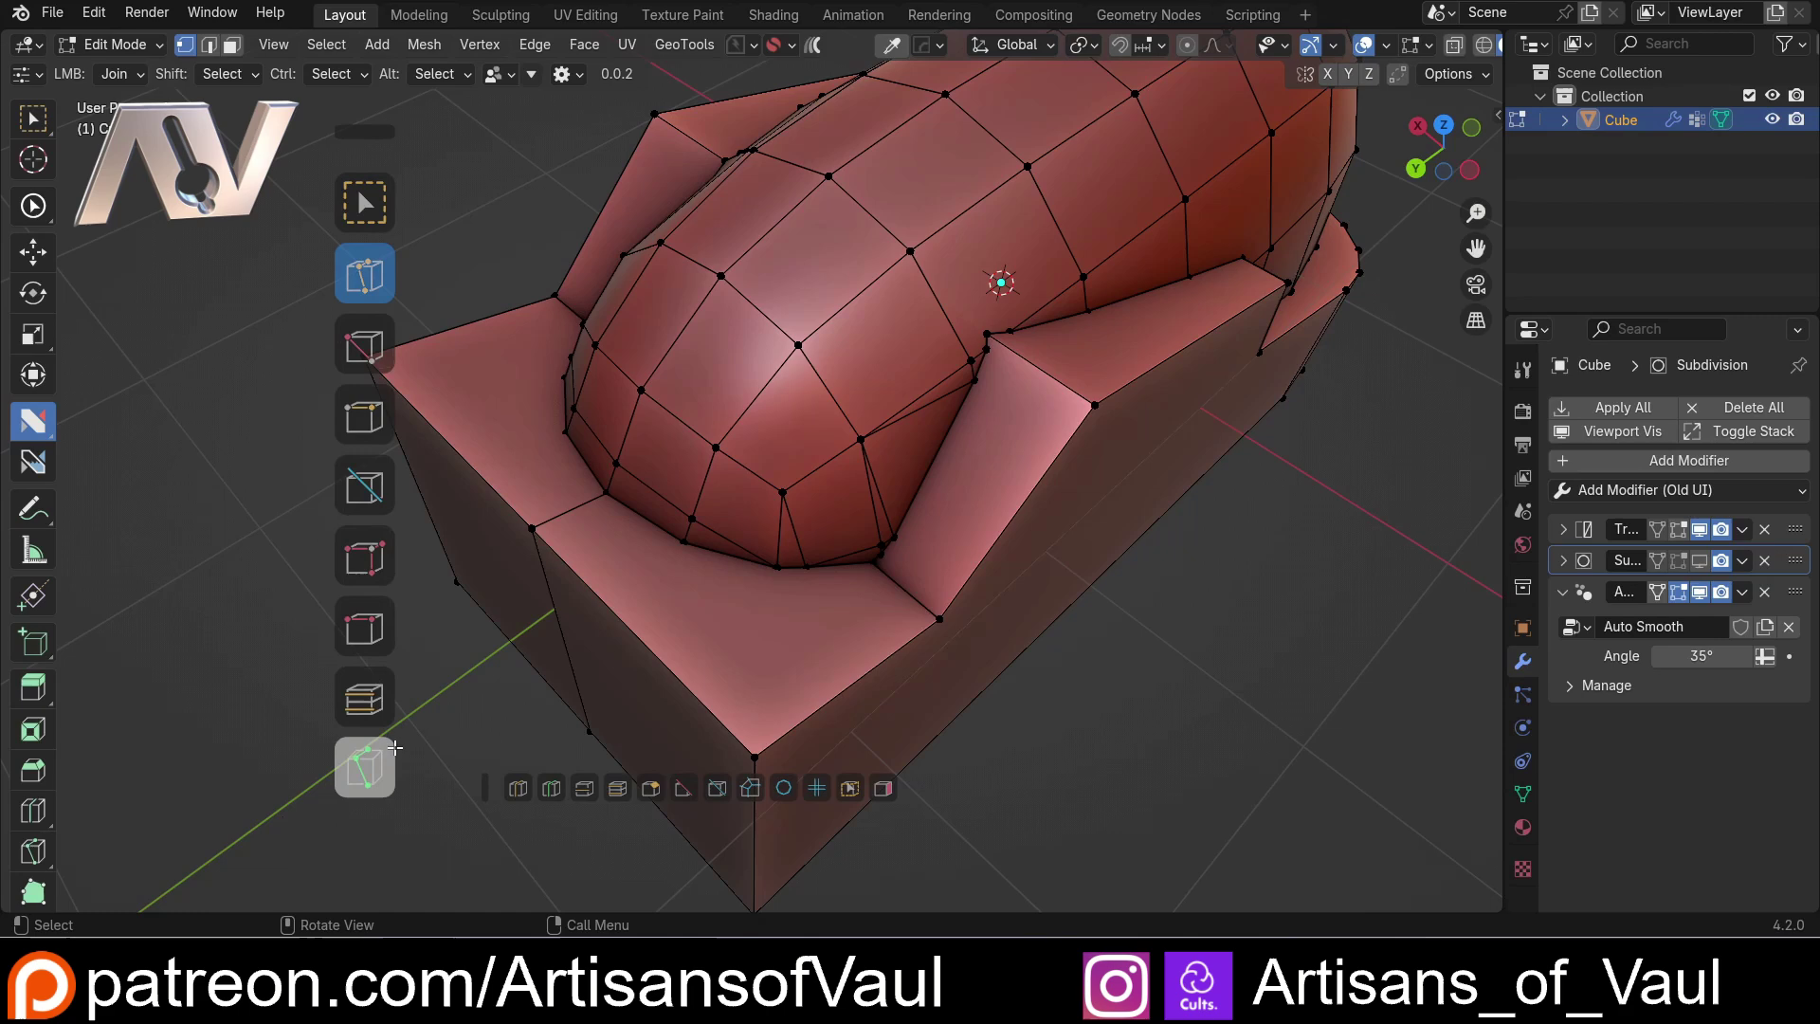
middle_click_drag(767, 466, 801, 395)
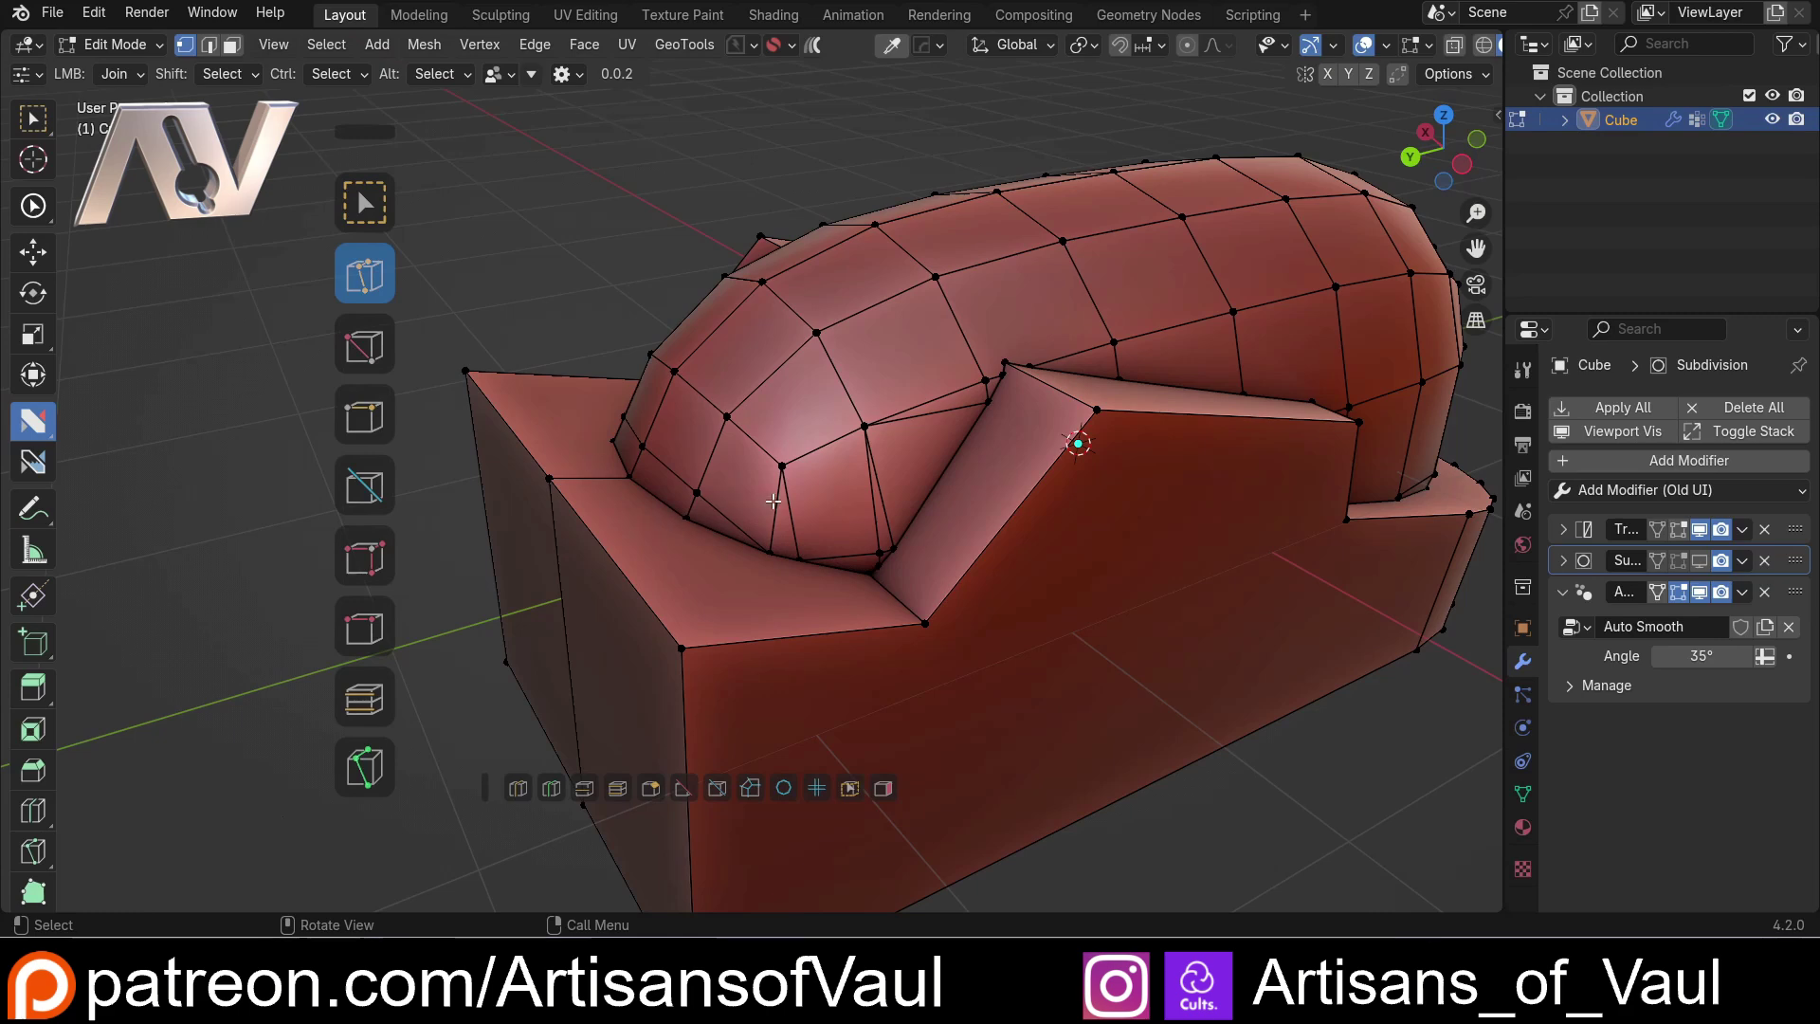
Step: Enable Edge snapping alongside Vert for nSolve's Join tool
key("d")
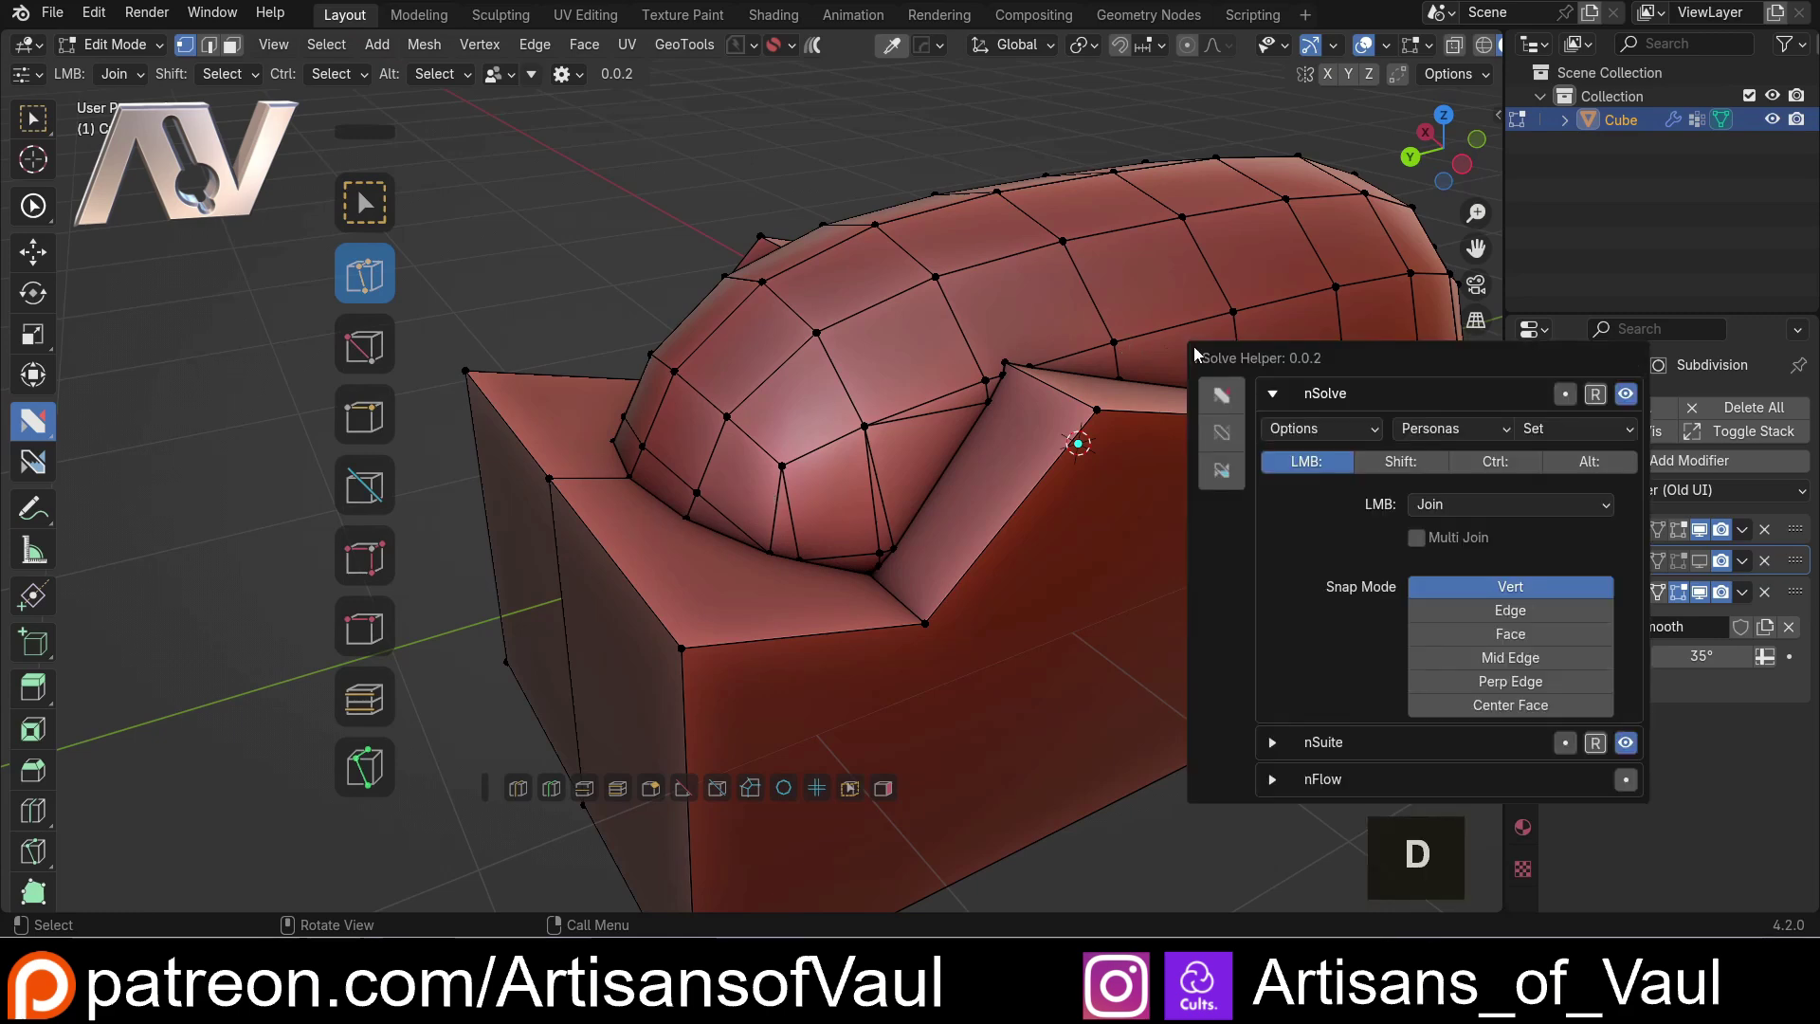
left_click(1492, 614)
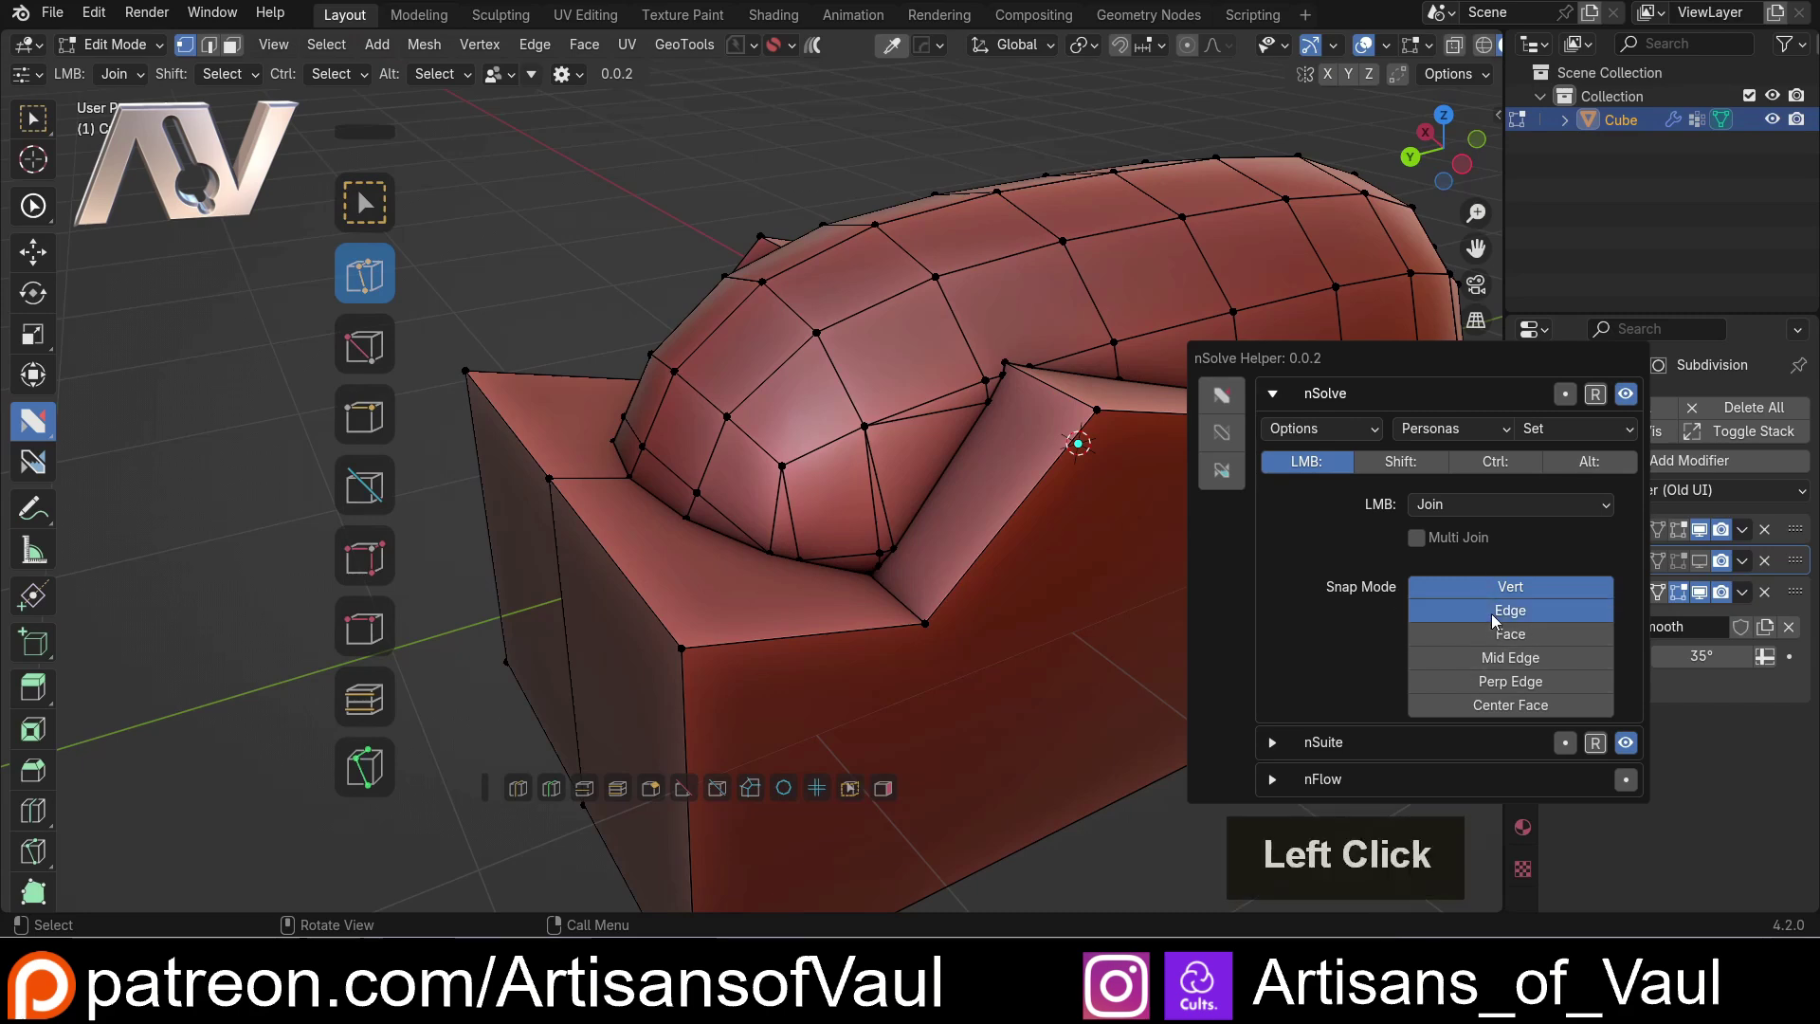
double_click(1492, 613)
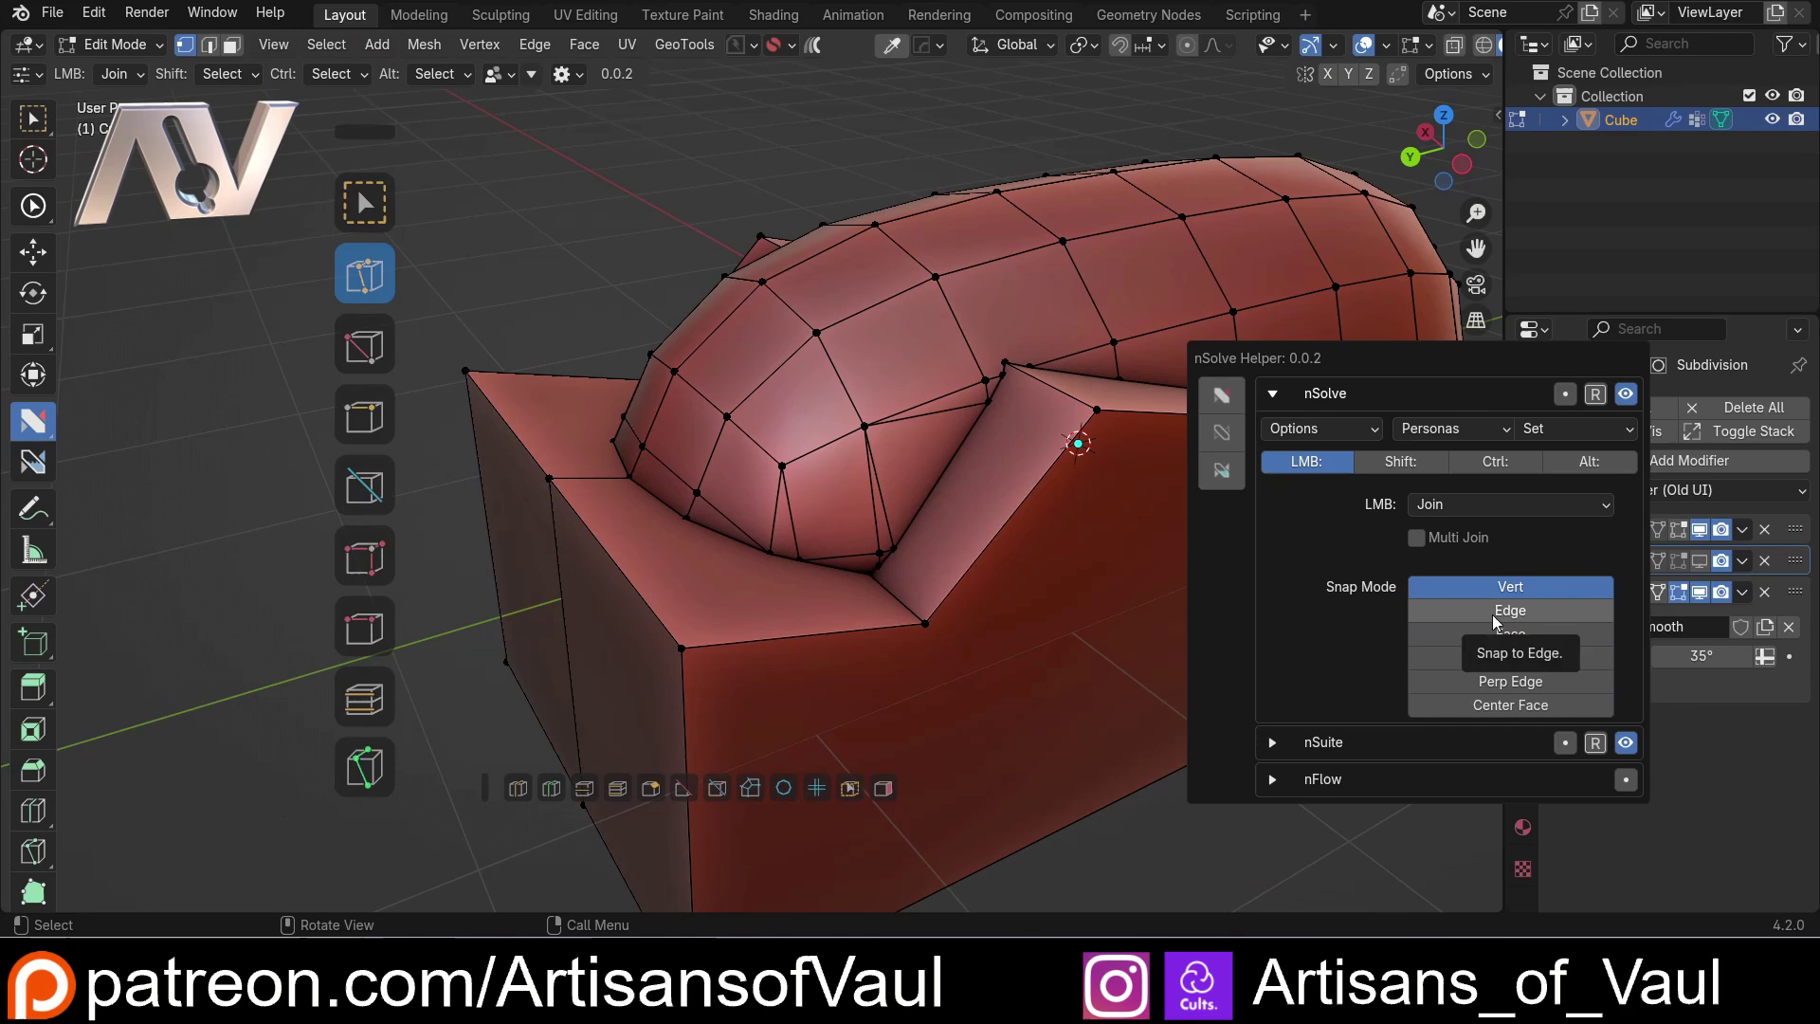
Step: Try joining a vertex on the dome's end to an arbitrary point along a nearby edge, and undo the join
middle_click_drag(853, 474, 815, 398)
scroll(720, 284, "up", 4)
left_click(723, 166)
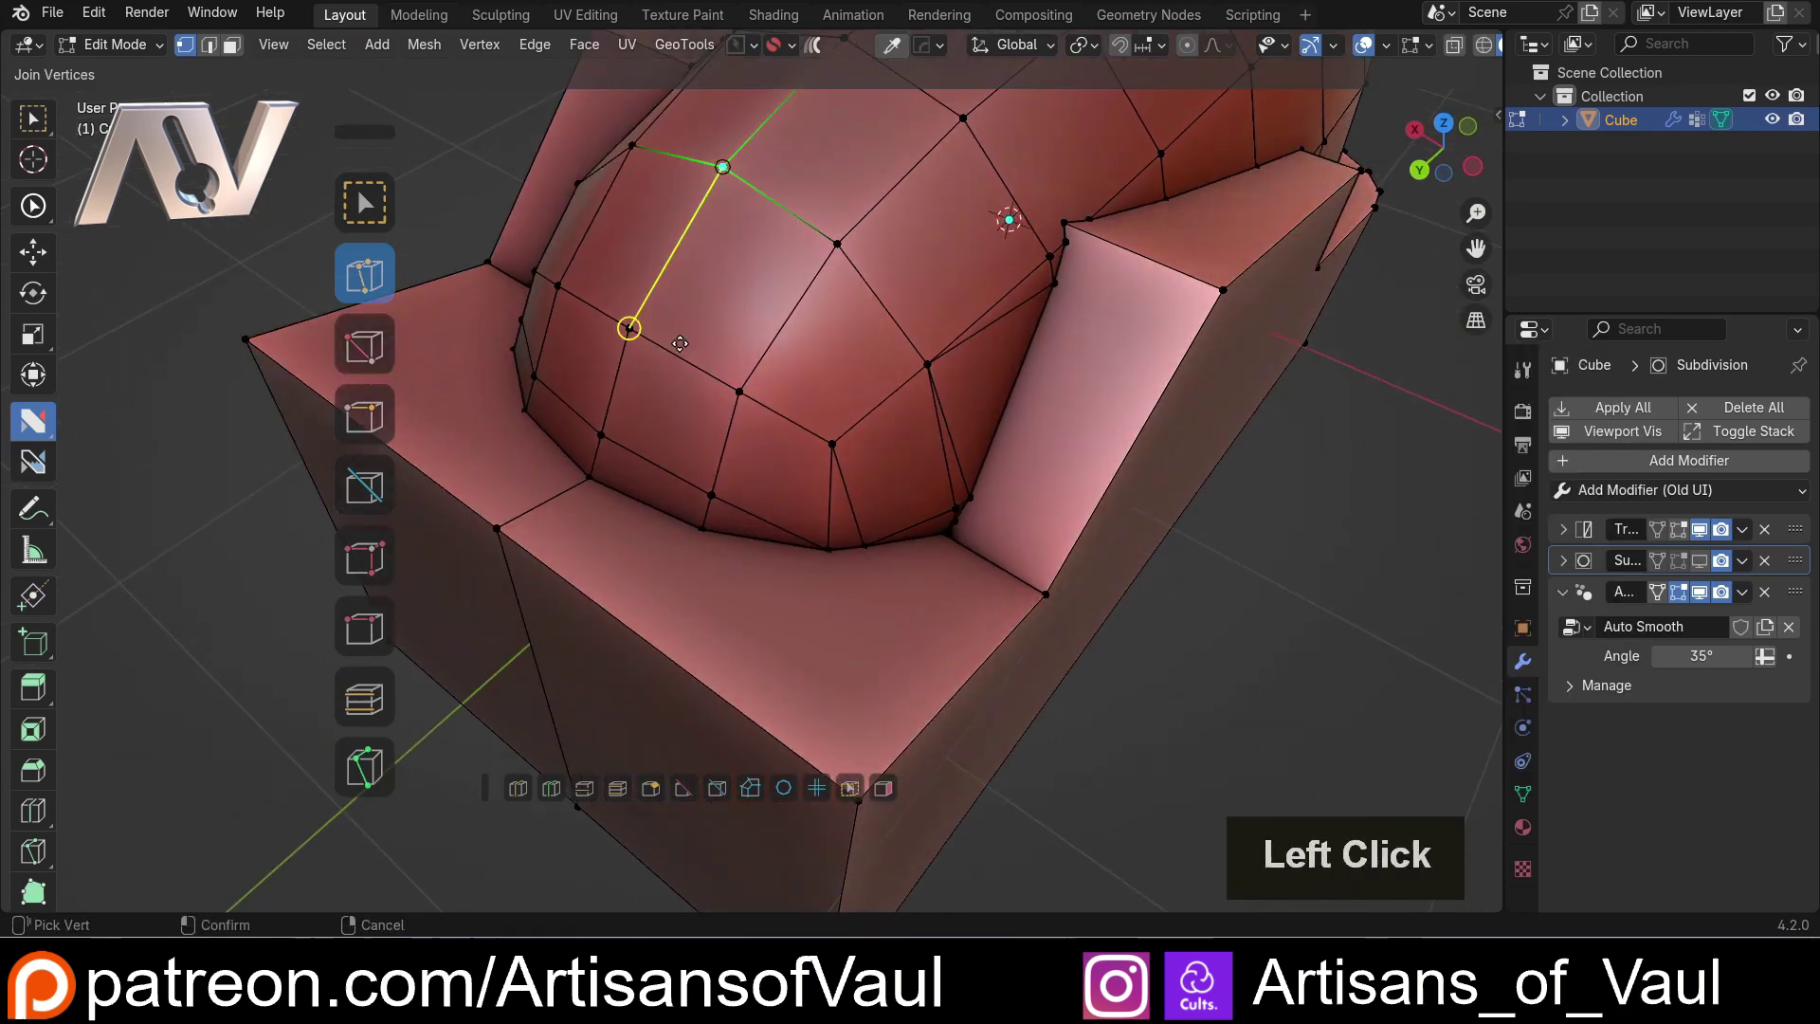
left_click(630, 328)
scroll(629, 328, "up", 3)
middle_click_drag(645, 341, 969, 421, "shift")
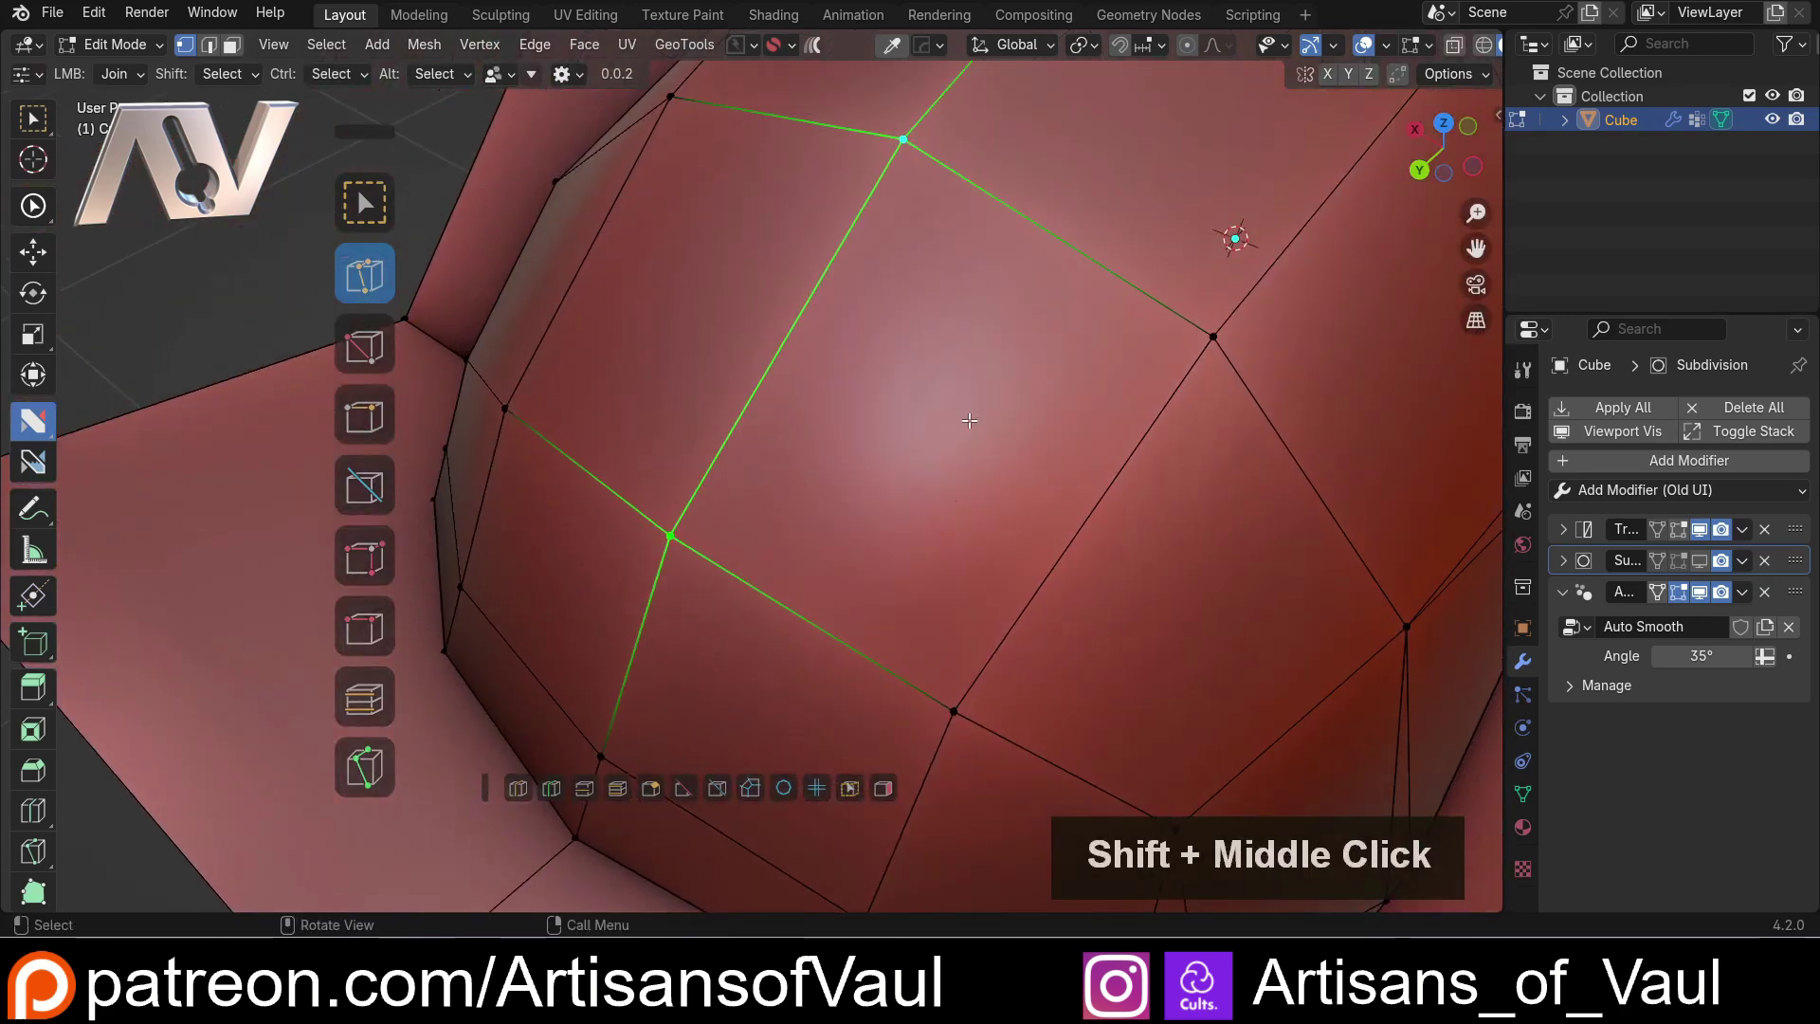
left_click(895, 139)
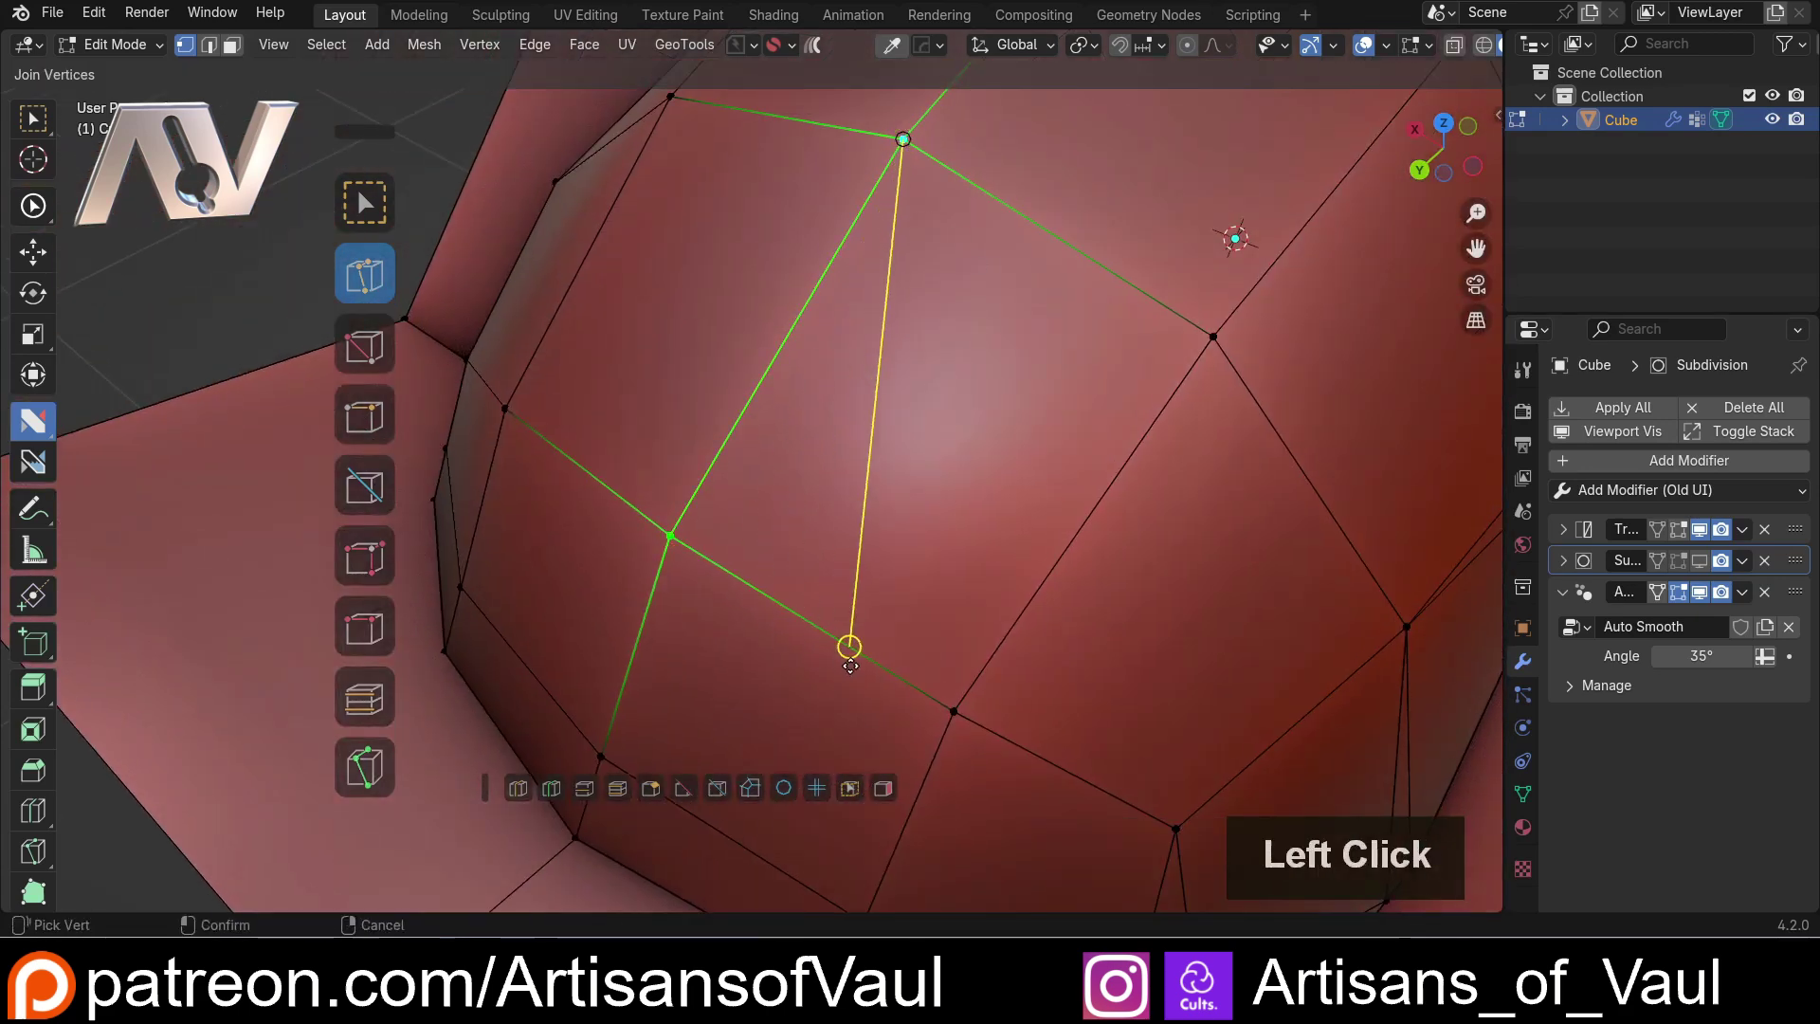
left_click(799, 616)
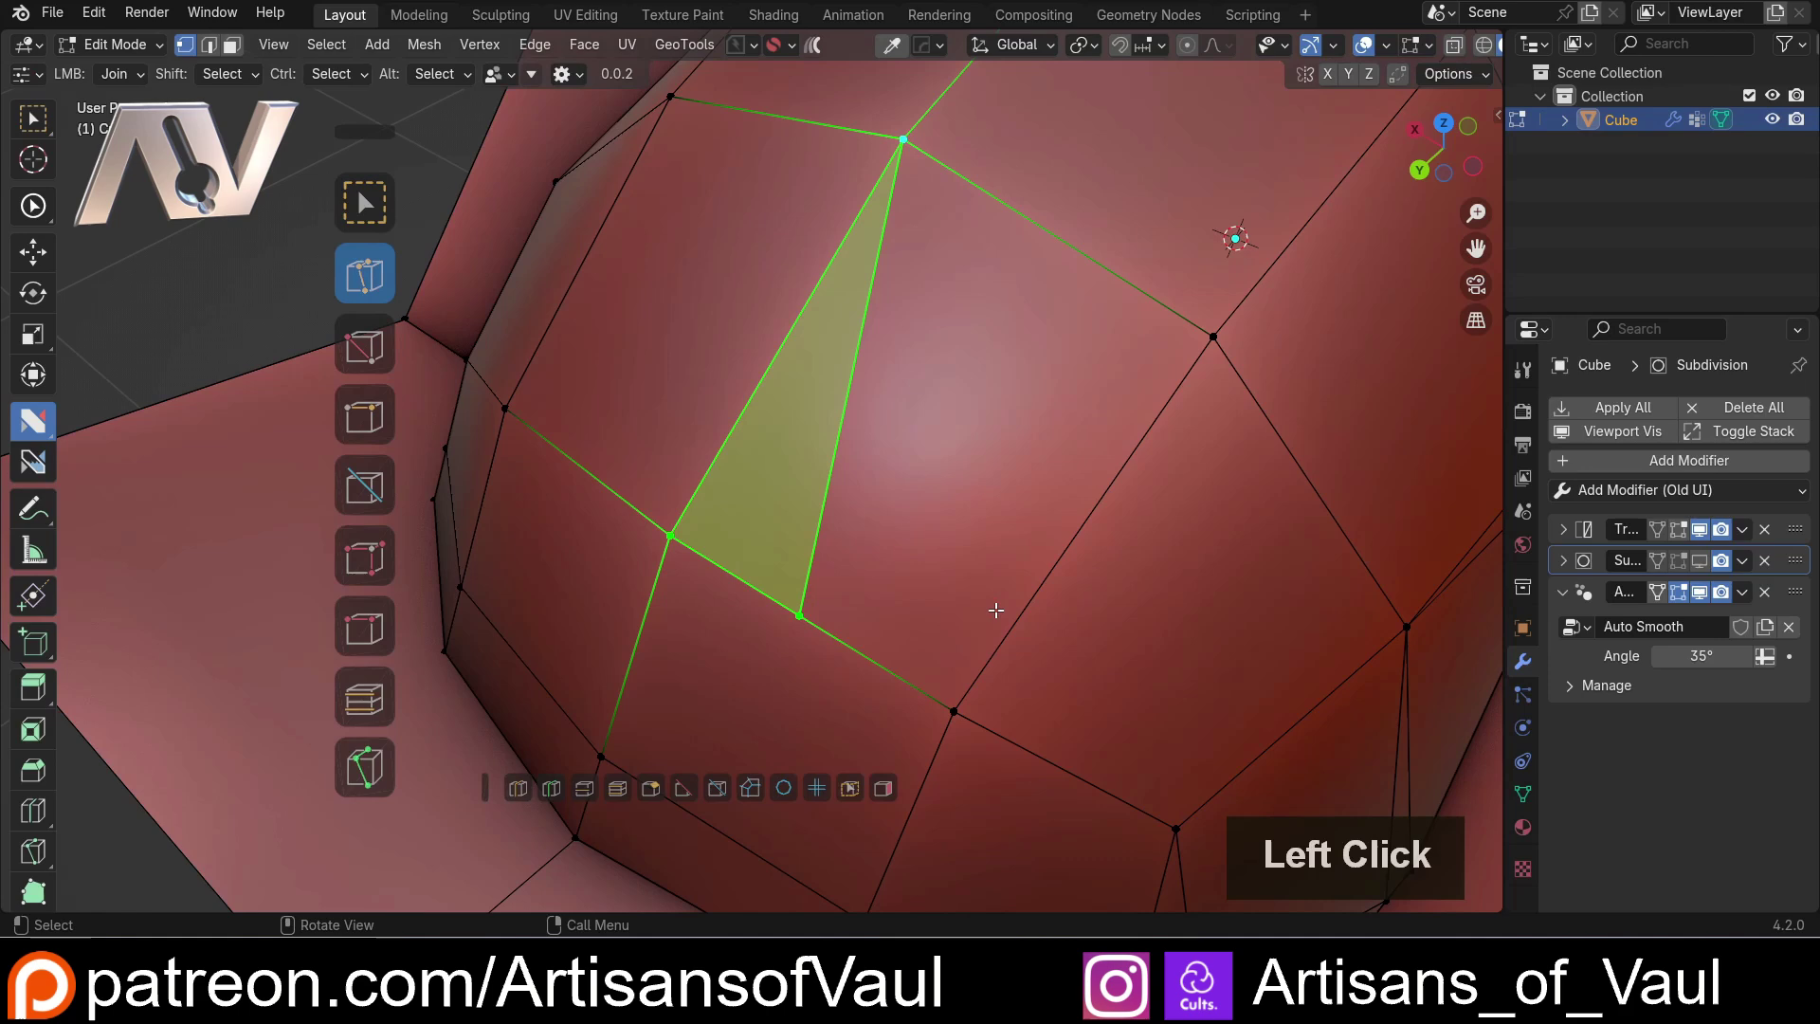
key("ctrl+z")
scroll(1049, 521, "down", 2)
scroll(1056, 509, "up", 2)
Step: Switch the Join snapping from Edge to Mid Edge, try joining the same dome vertex to the edge's midpoint, and undo it
key("d")
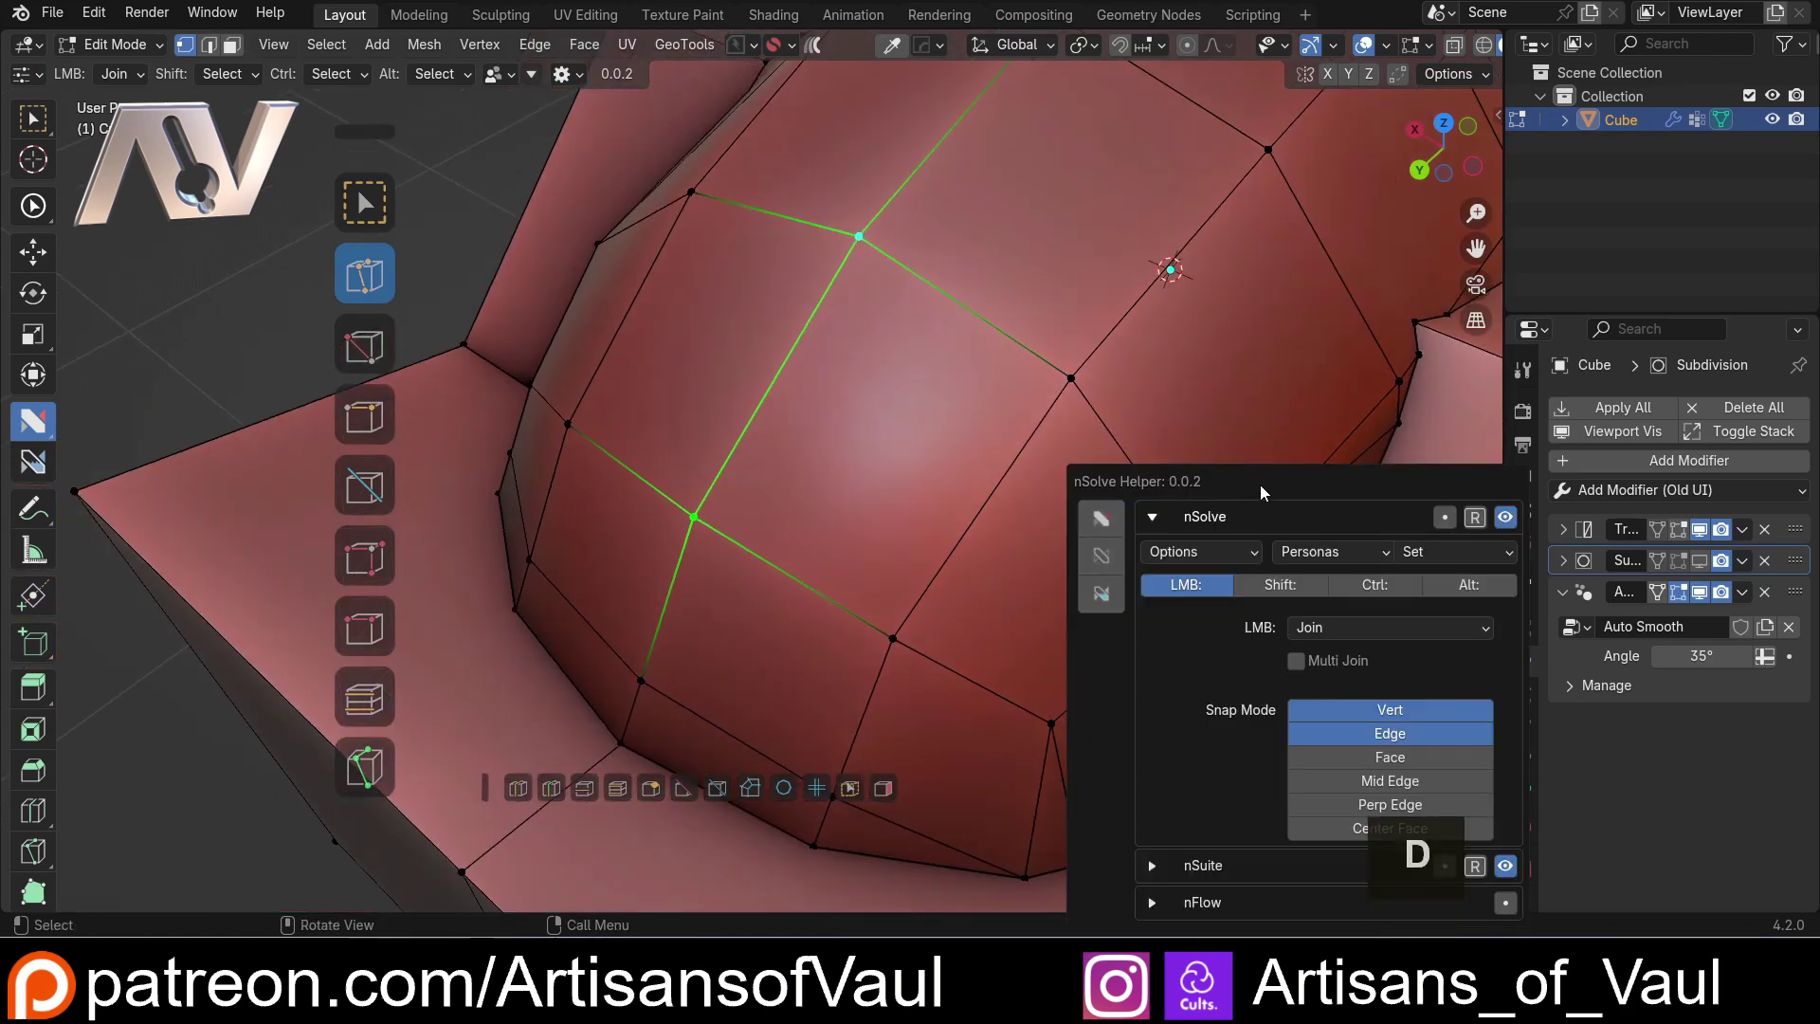
left_click_drag(1322, 514, 1268, 295)
left_click(1340, 516)
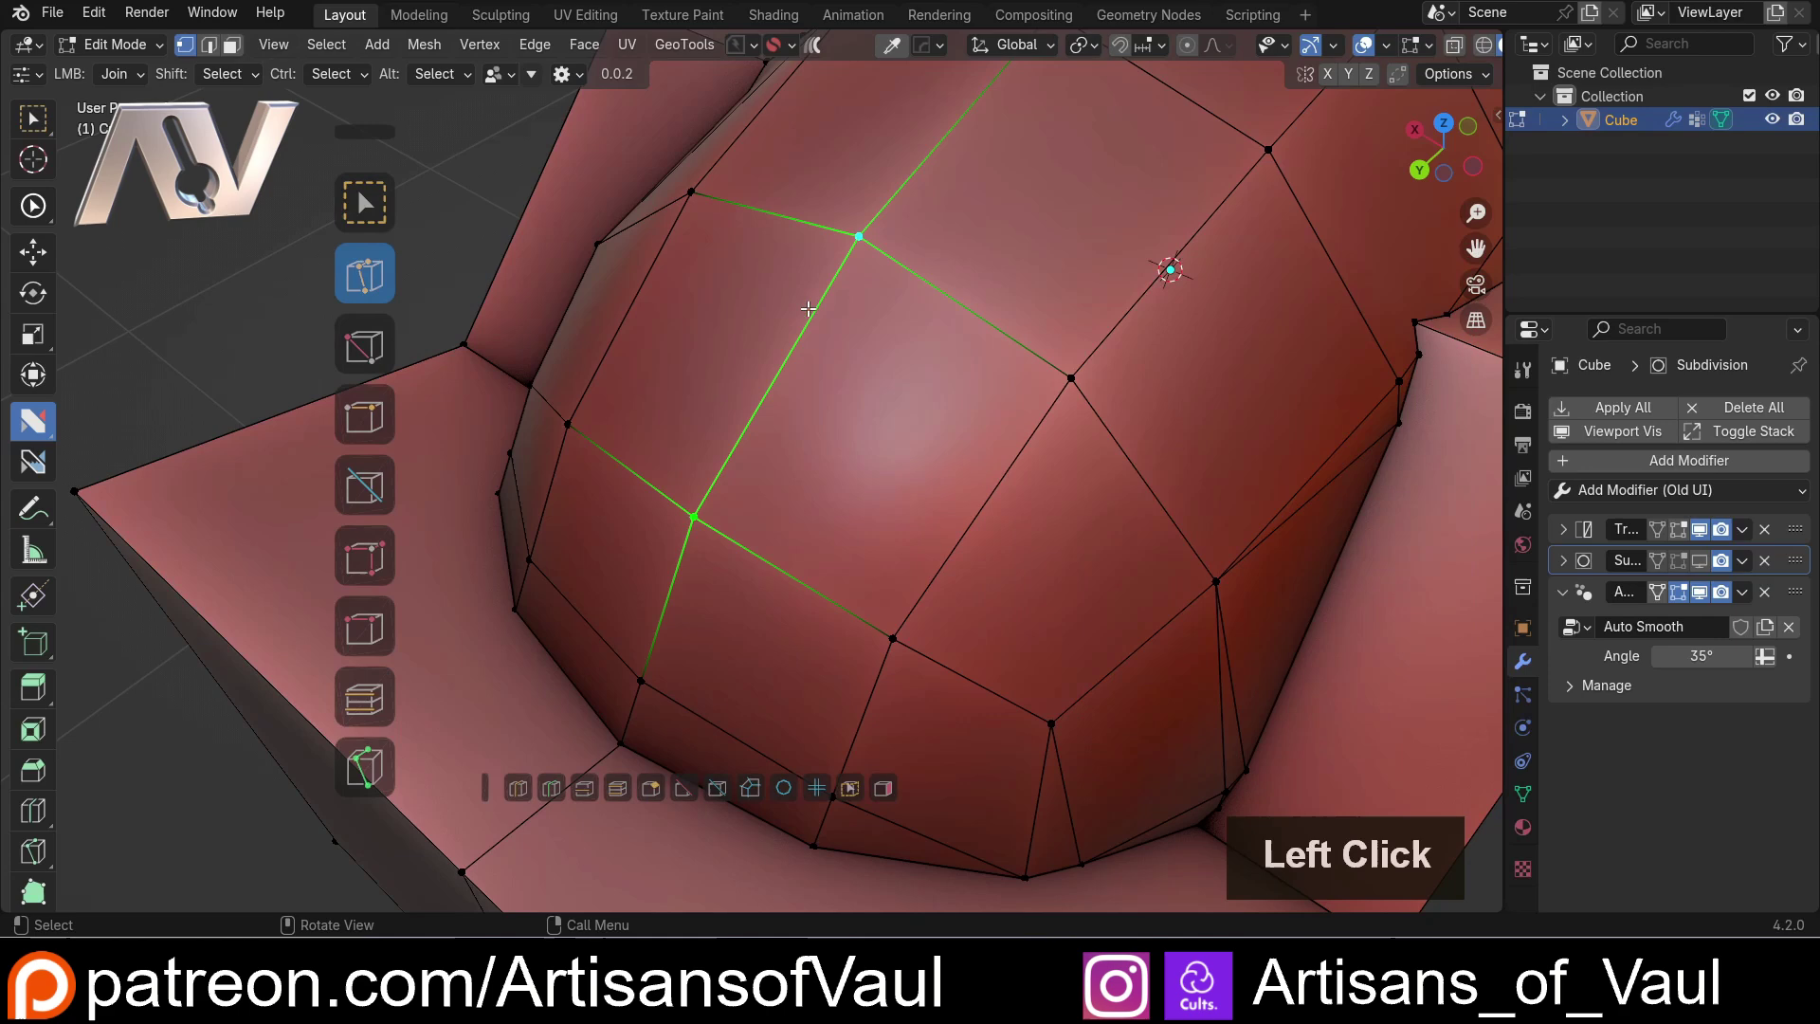
left_click_drag(859, 240, 828, 543)
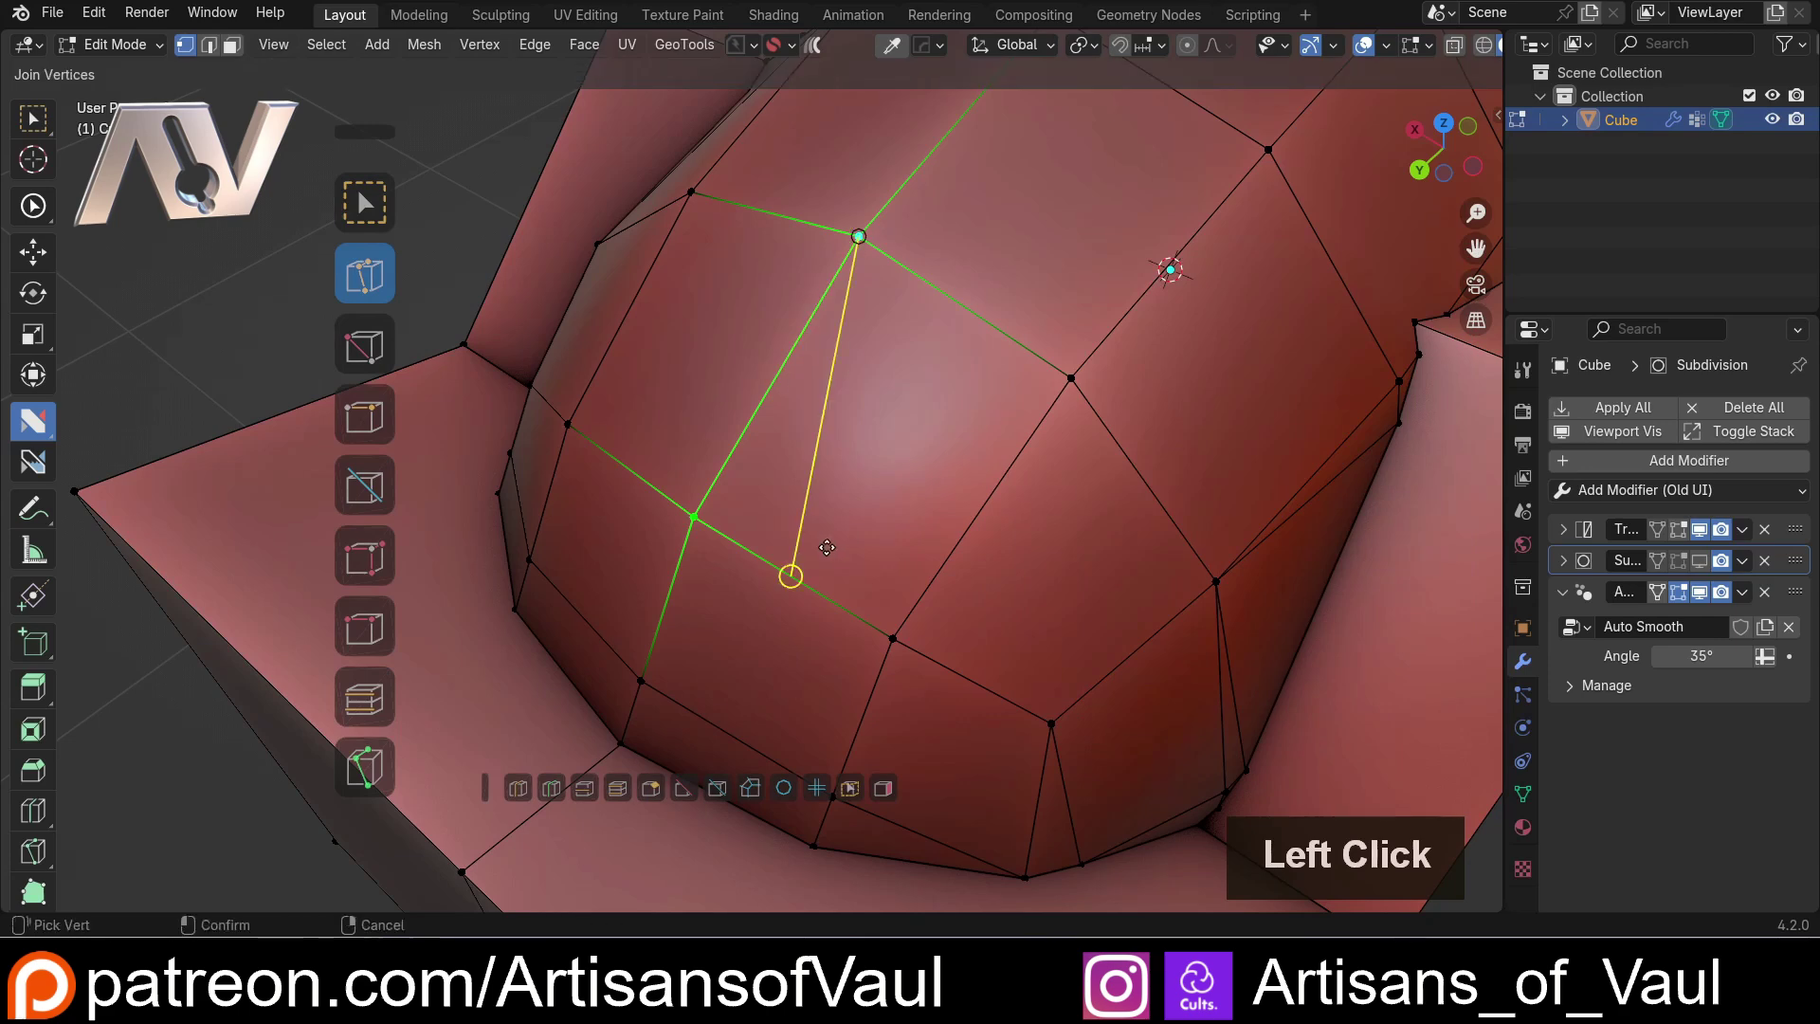
left_click(827, 547)
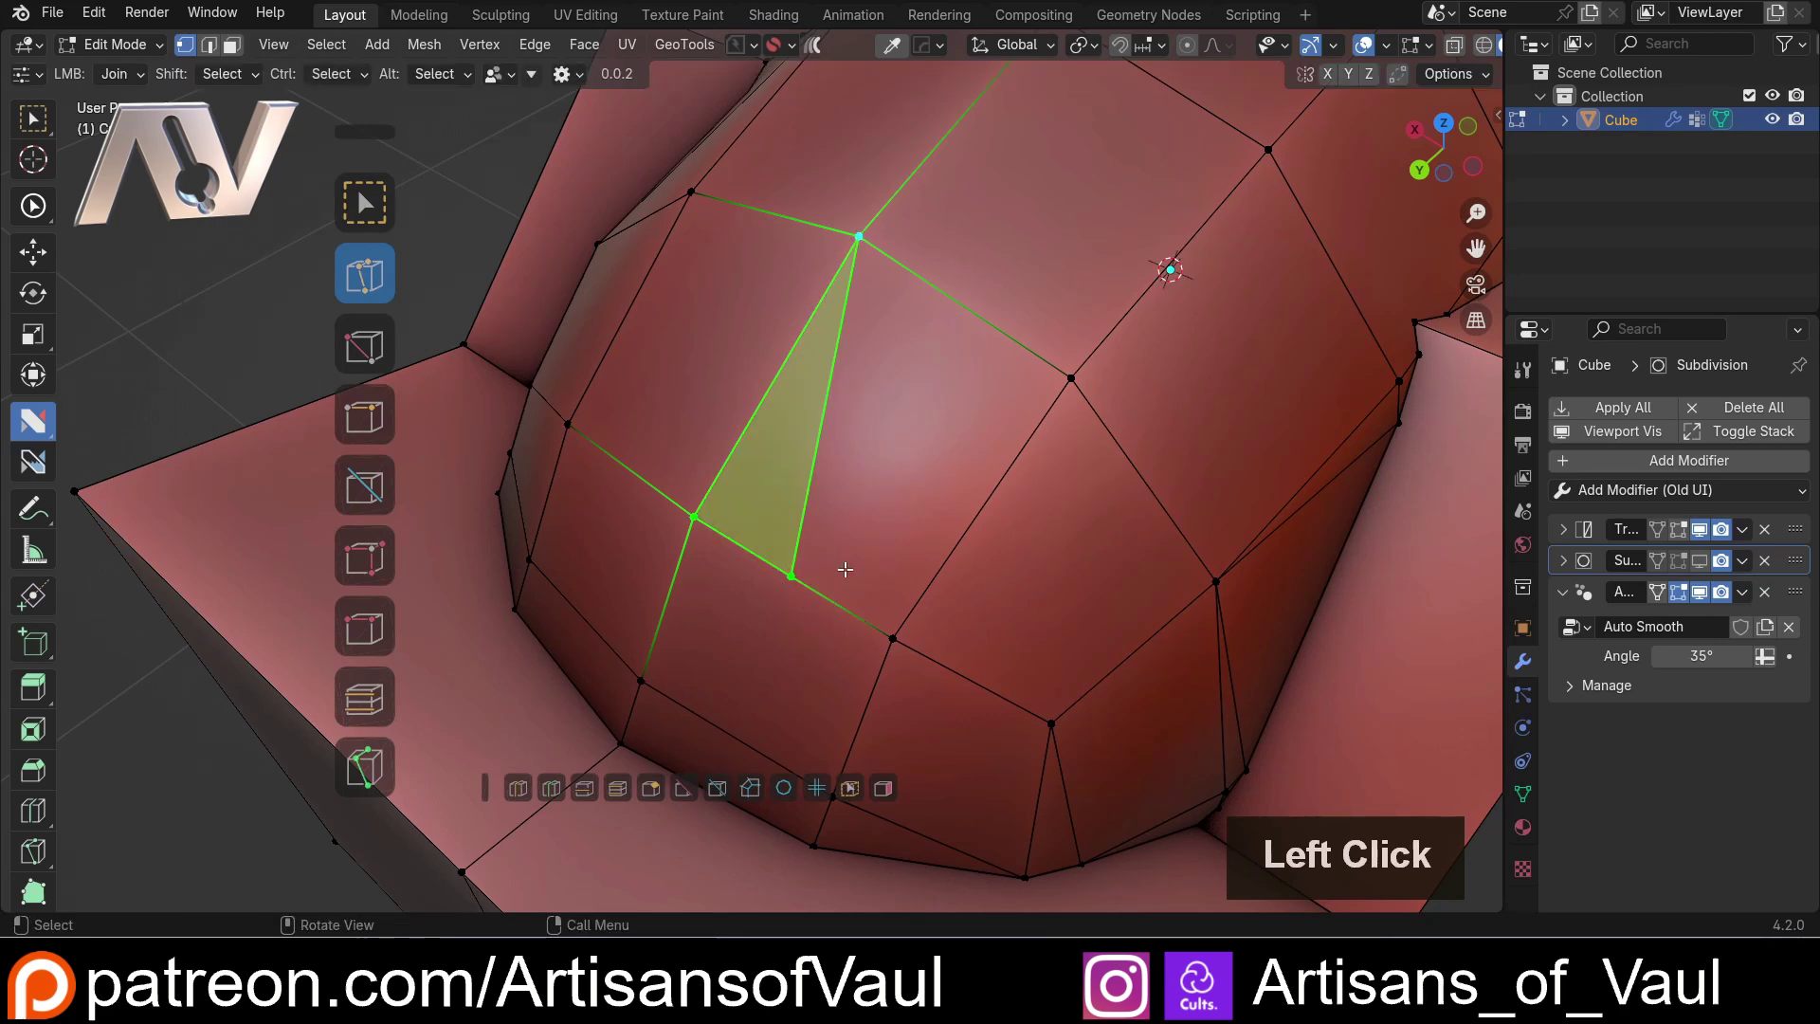
middle_click_drag(865, 439, 752, 467, "shift")
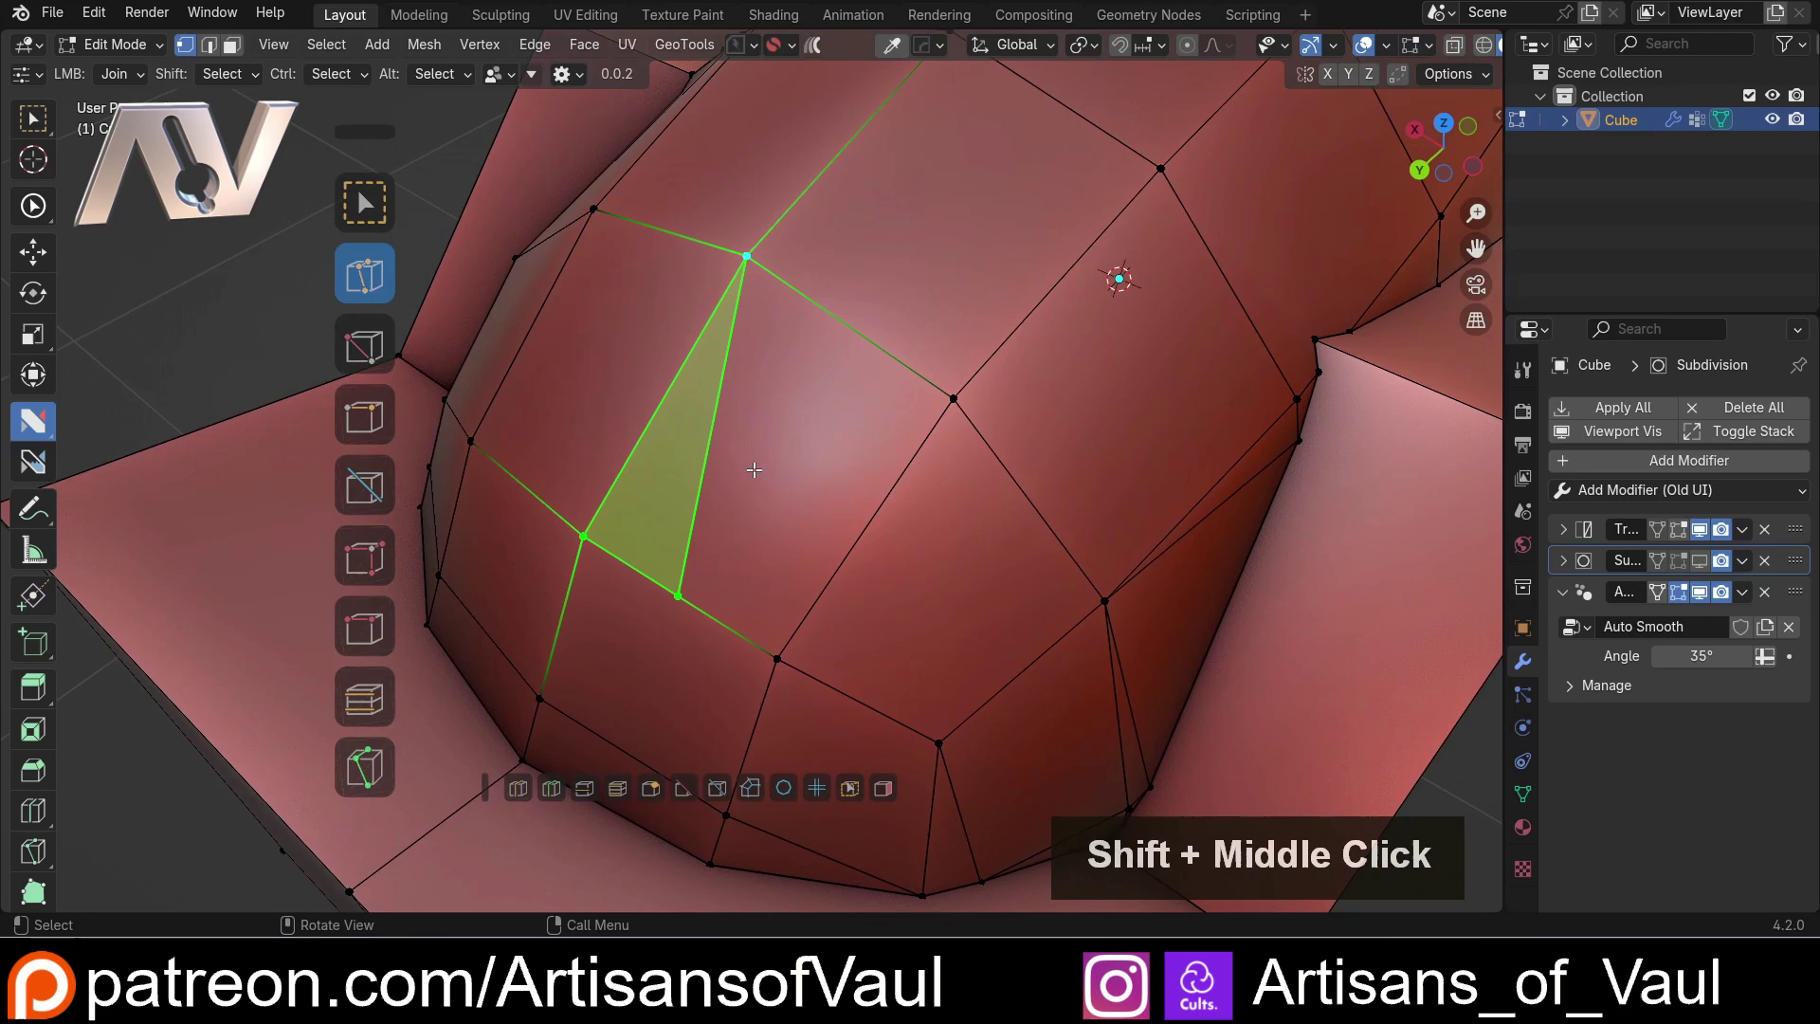
key("ctrl+z")
Step: Switch the Join snapping from Mid Edge to Face and join an upper dome vertex to a point inside the adjacent face
key("alt+n")
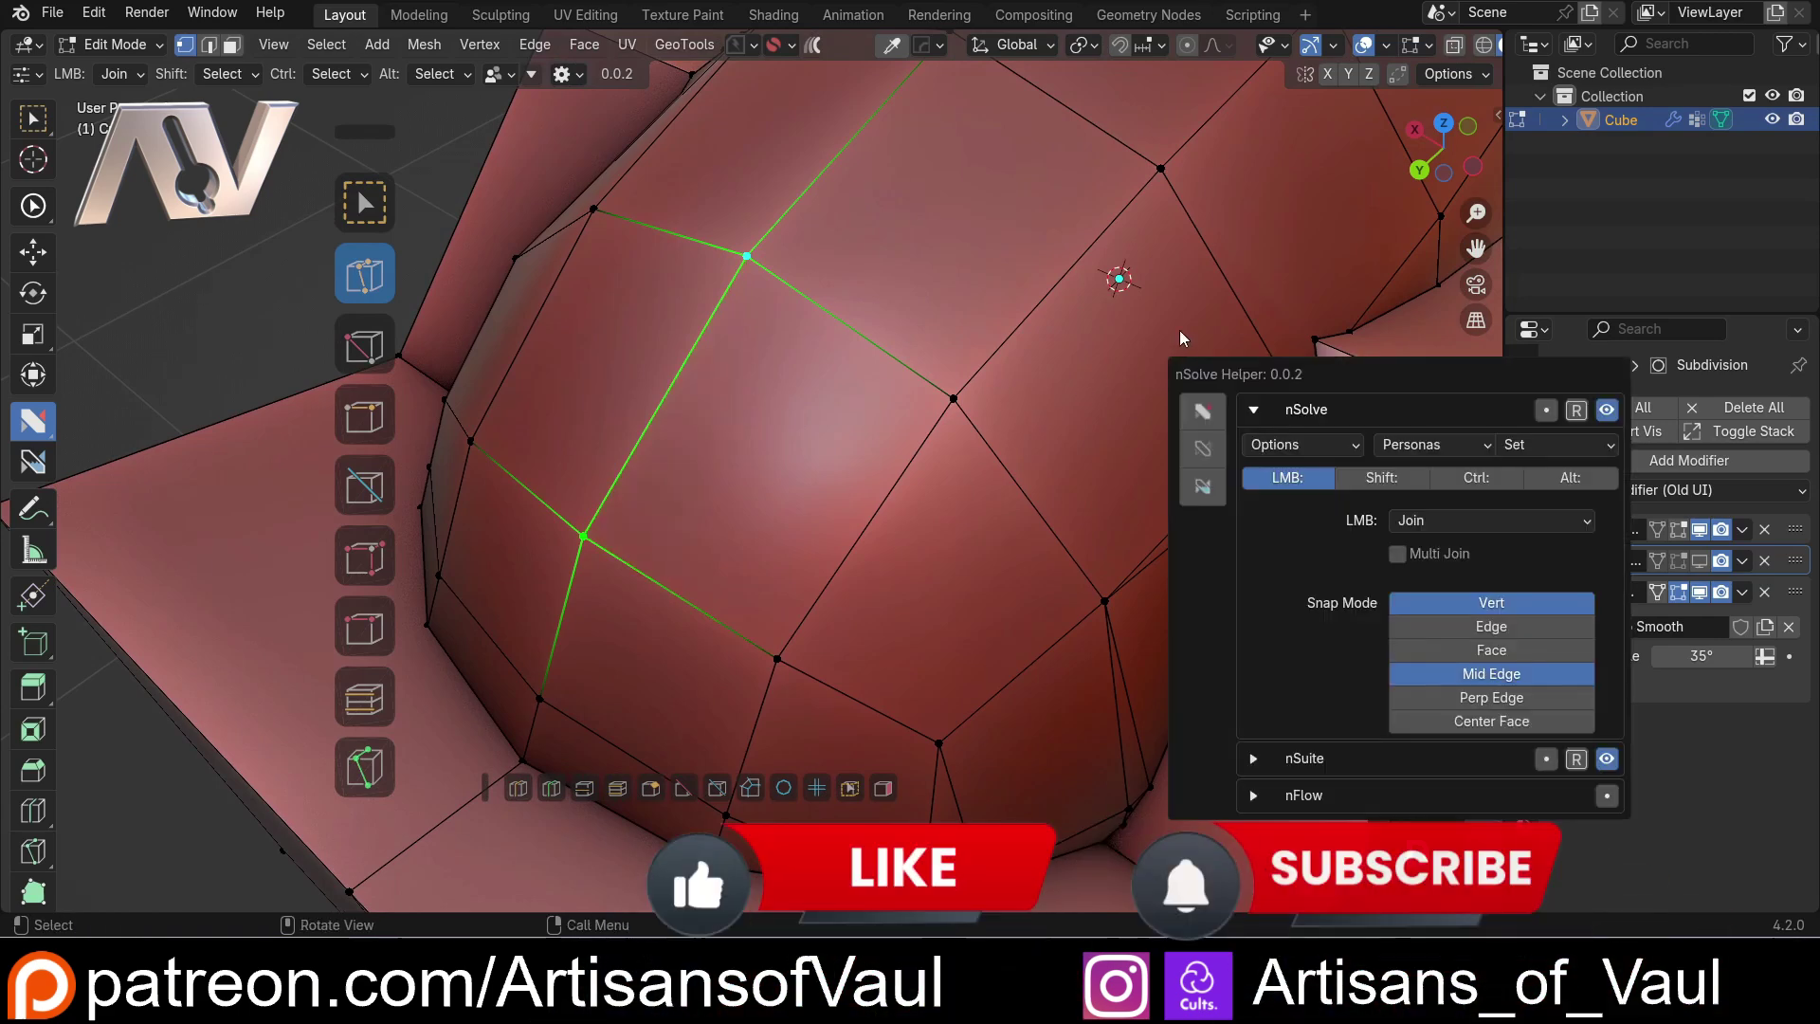
left_click(1464, 675)
middle_click_drag(866, 168, 725, 421, "shift")
left_click(821, 263)
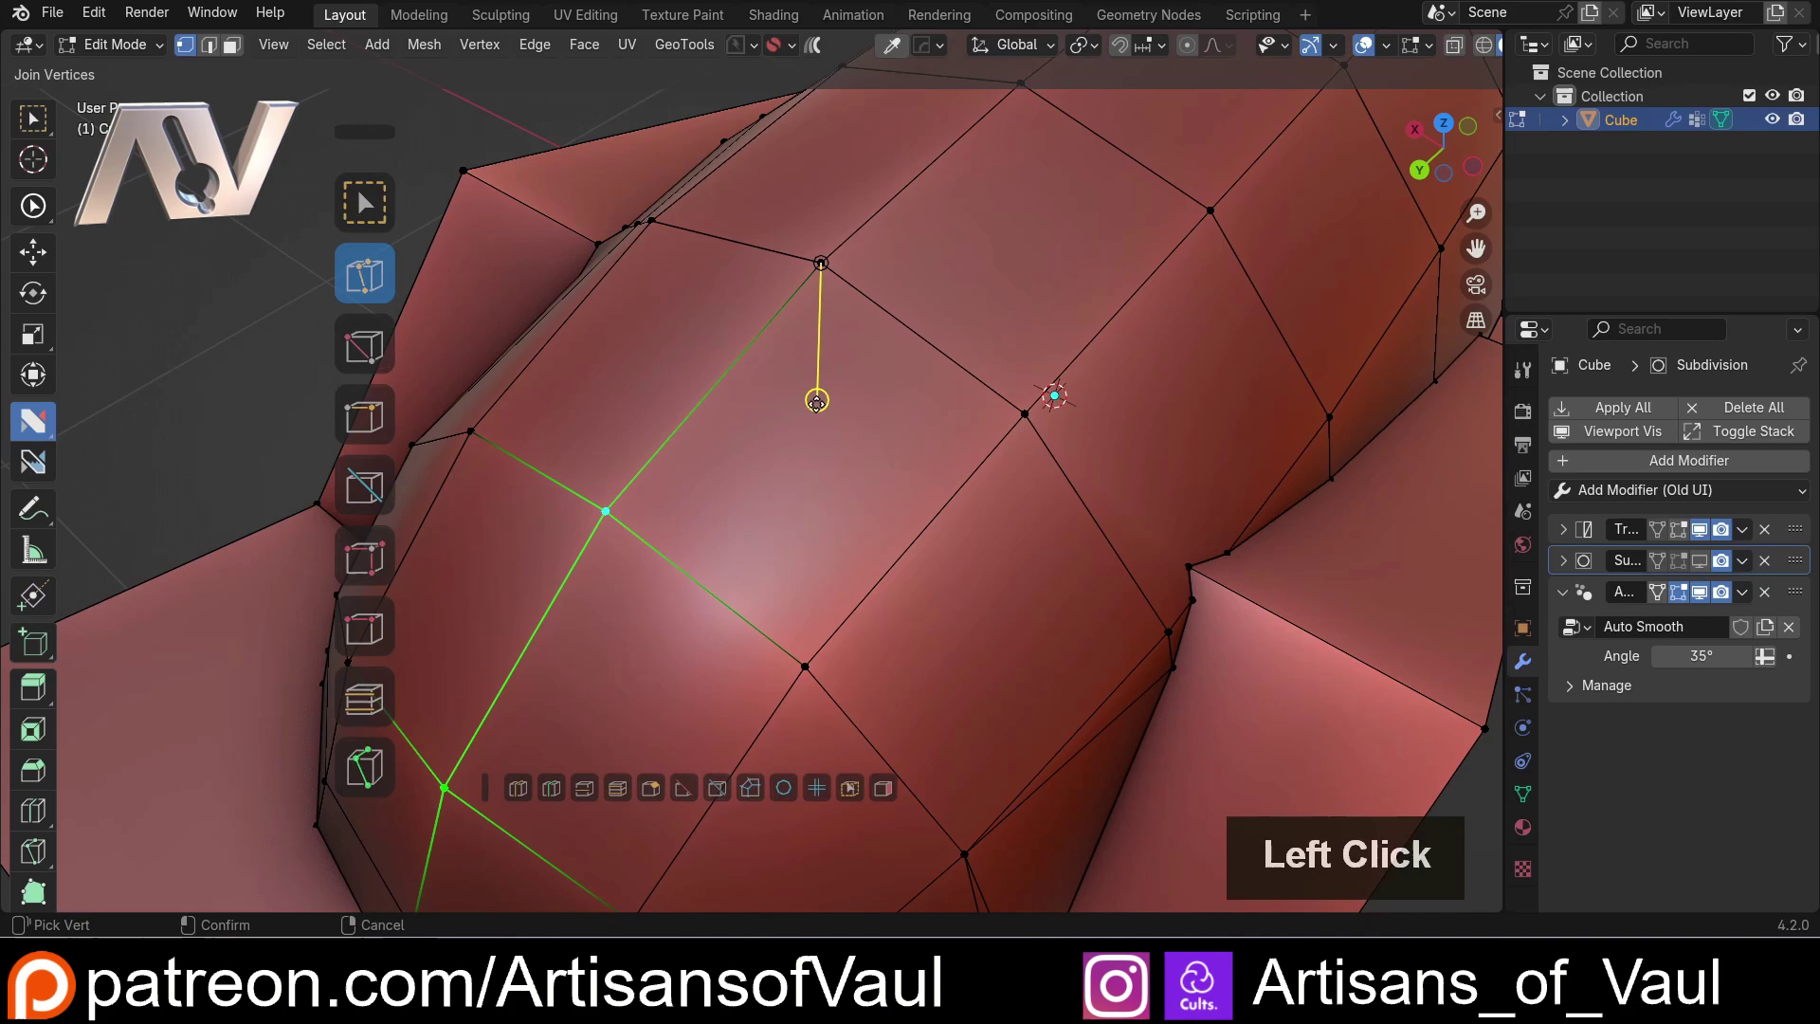
left_click(811, 466)
Step: Join the next vertex down the dome to a point inside the face below it
middle_click_drag(810, 467, 730, 284)
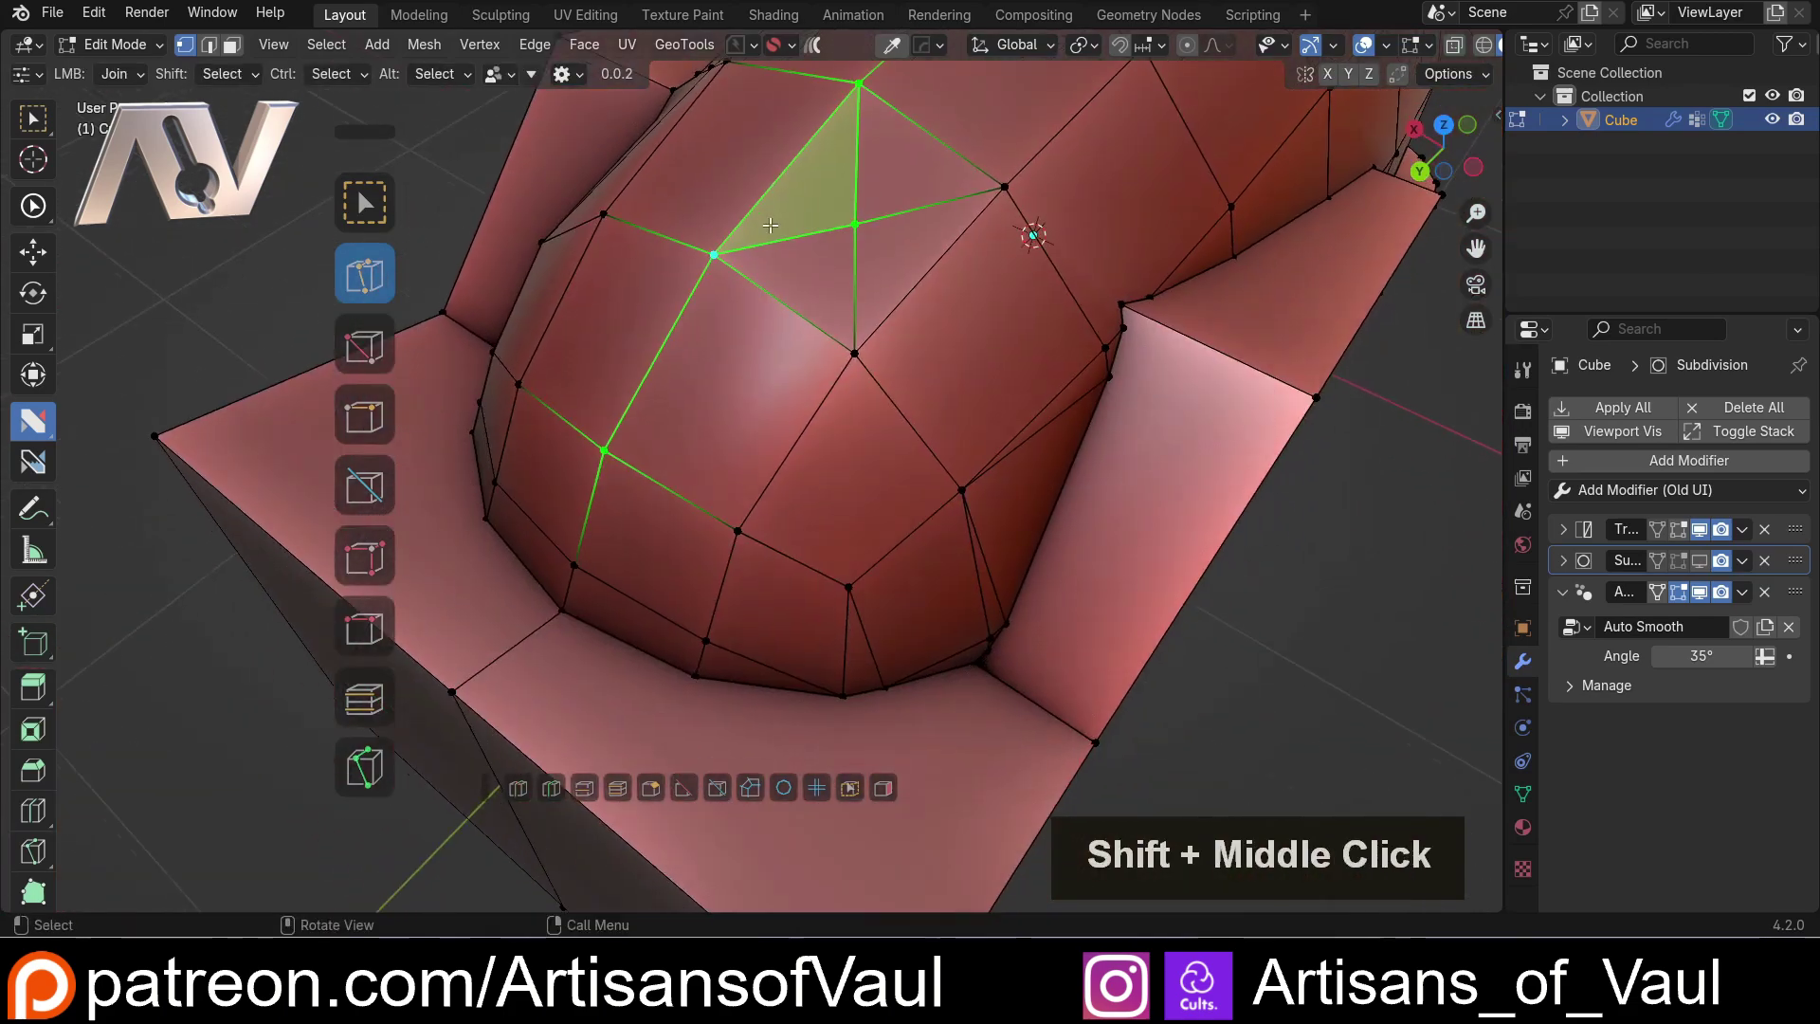
left_click(713, 254)
left_click(685, 440)
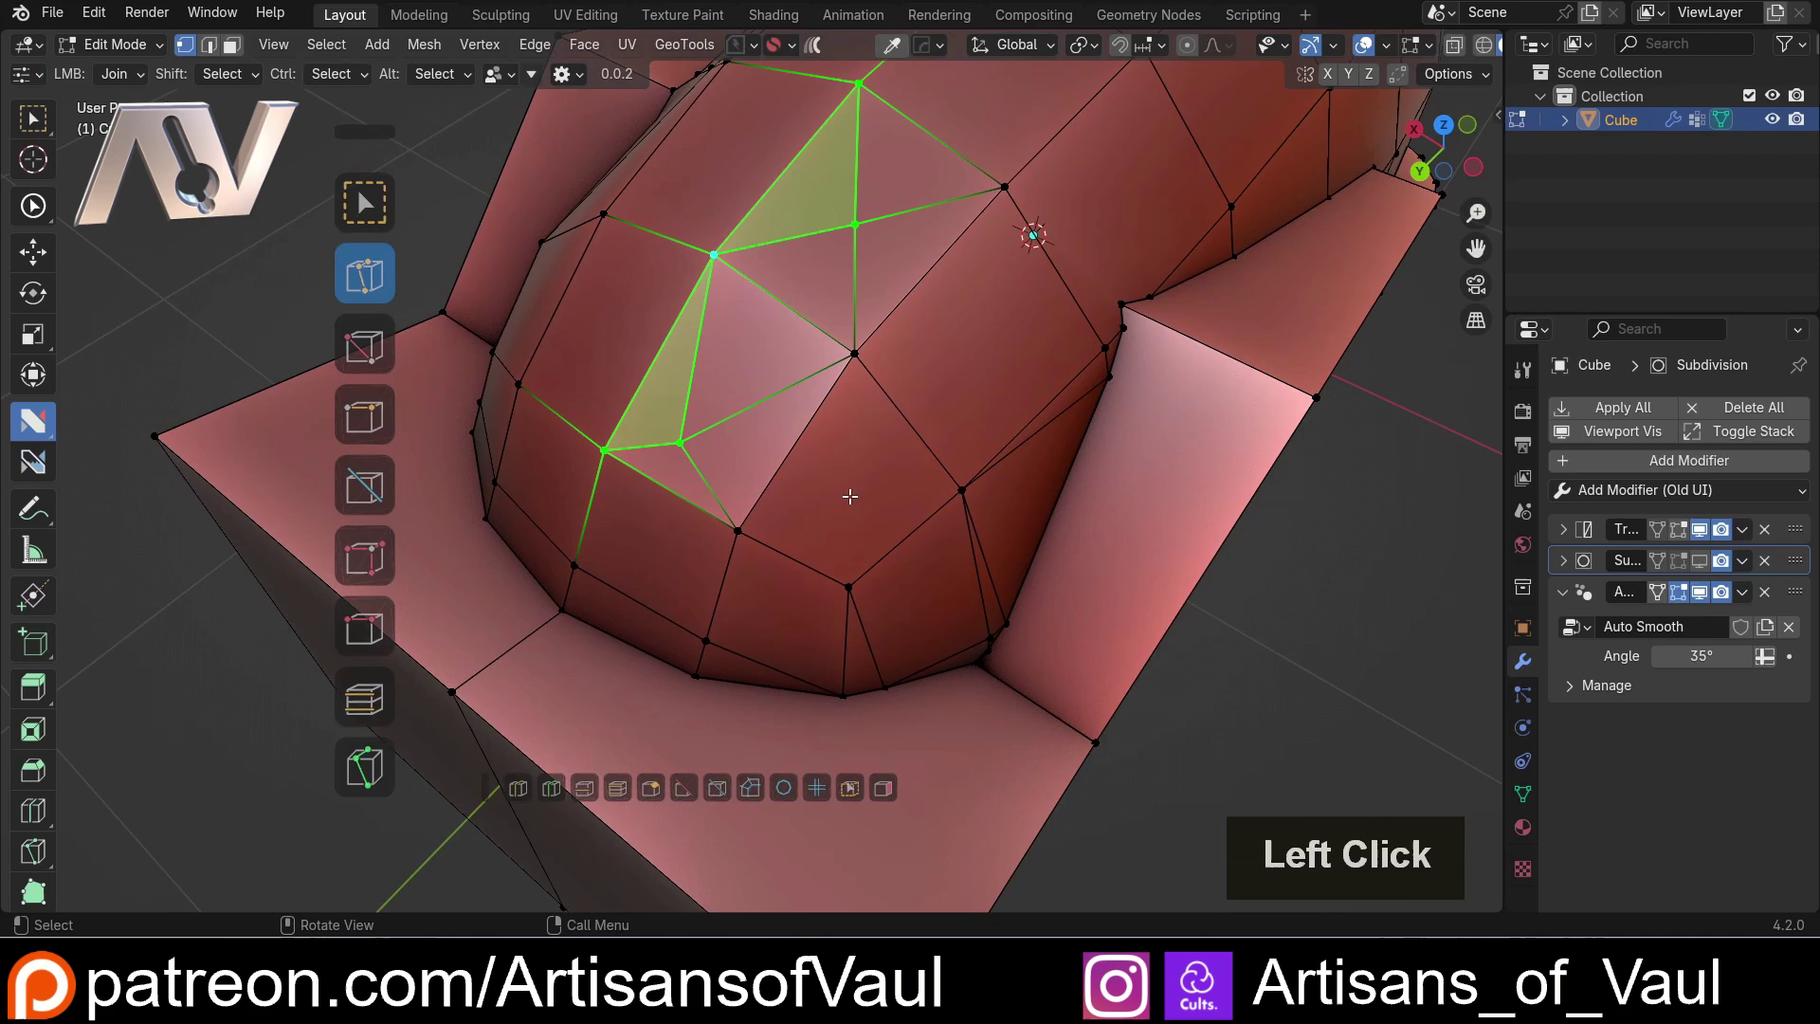
middle_click_drag(695, 400, 894, 483)
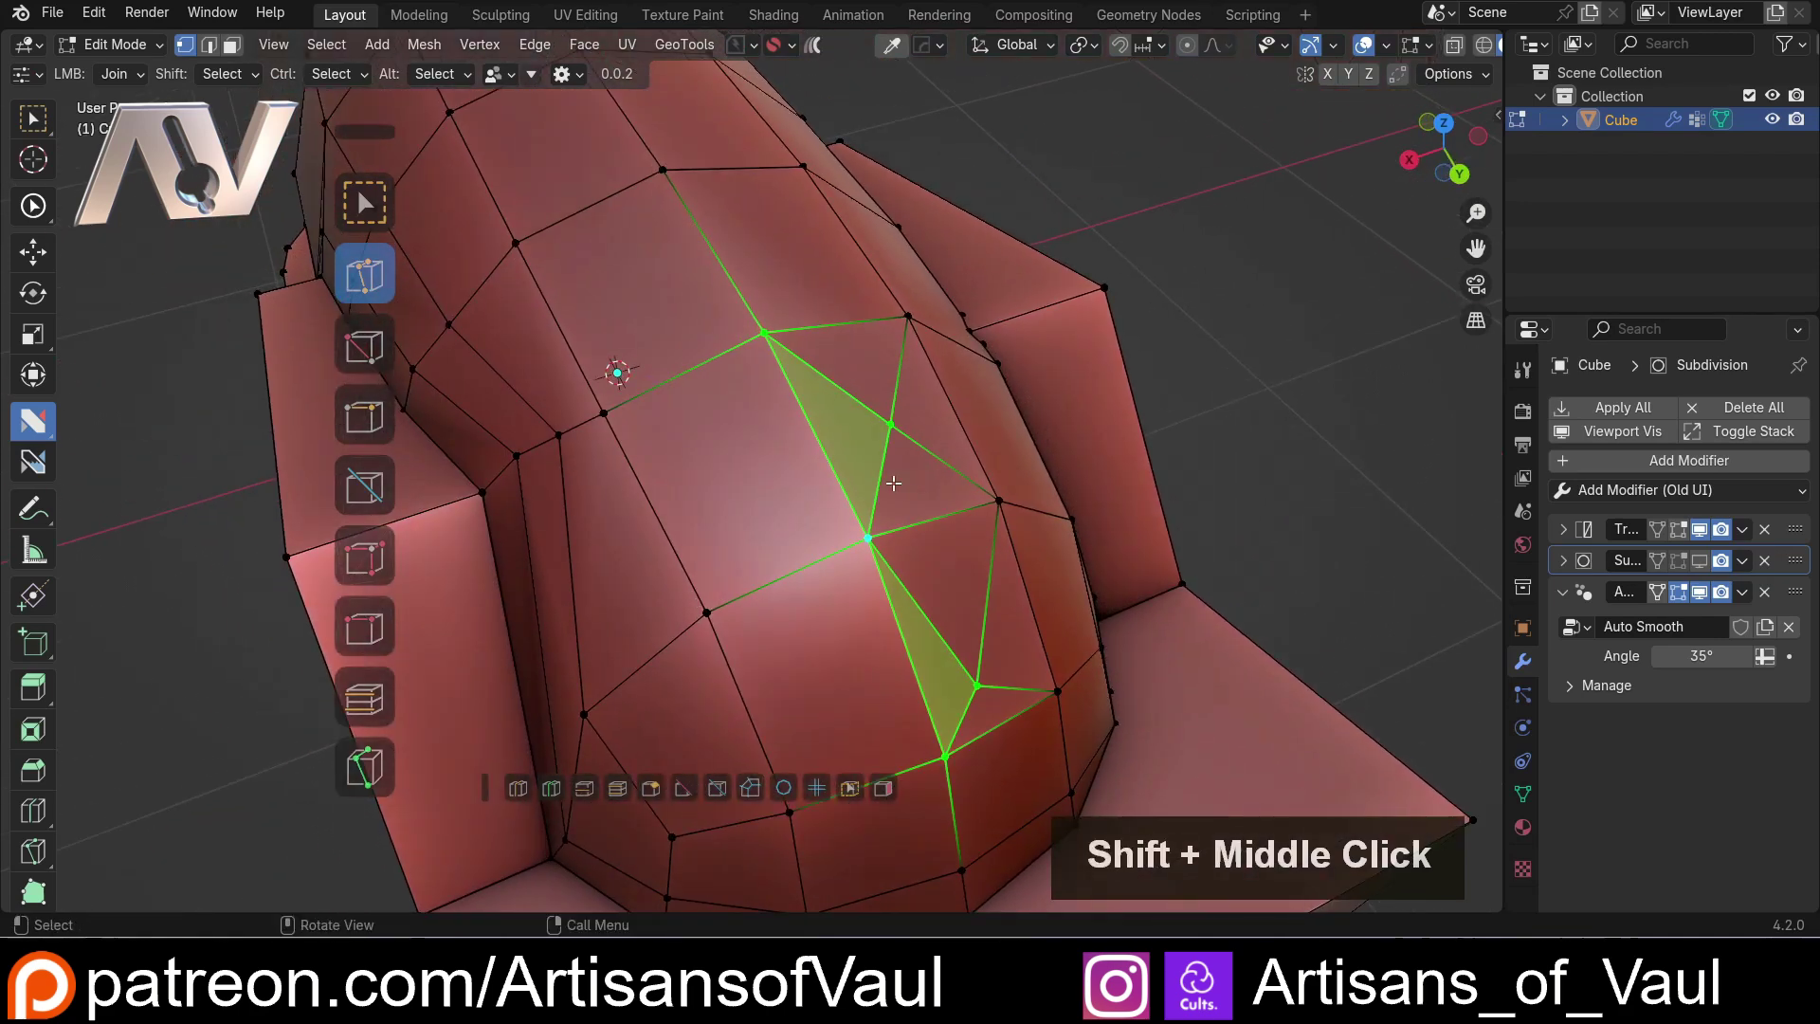
Step: Switch the Join snapping from Face to Center Face and join two vertices along the top of the dome to the centers of adjacent faces
key("d")
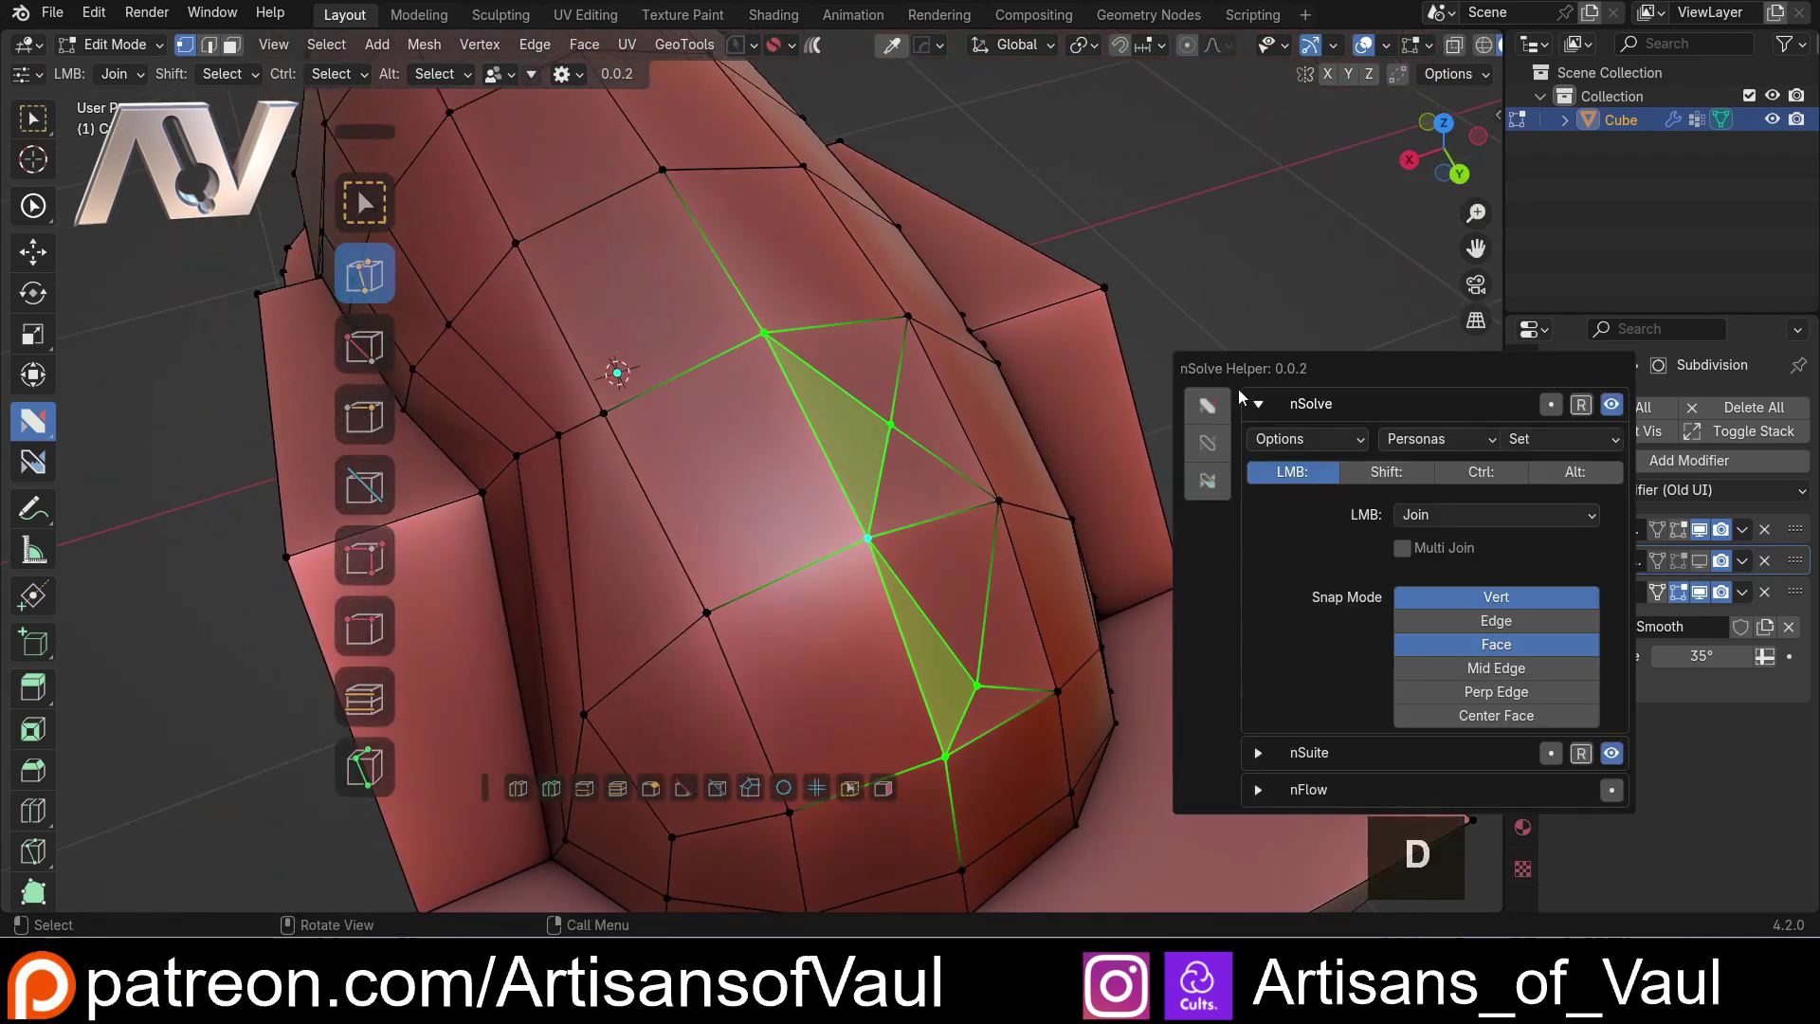
left_click(1452, 643)
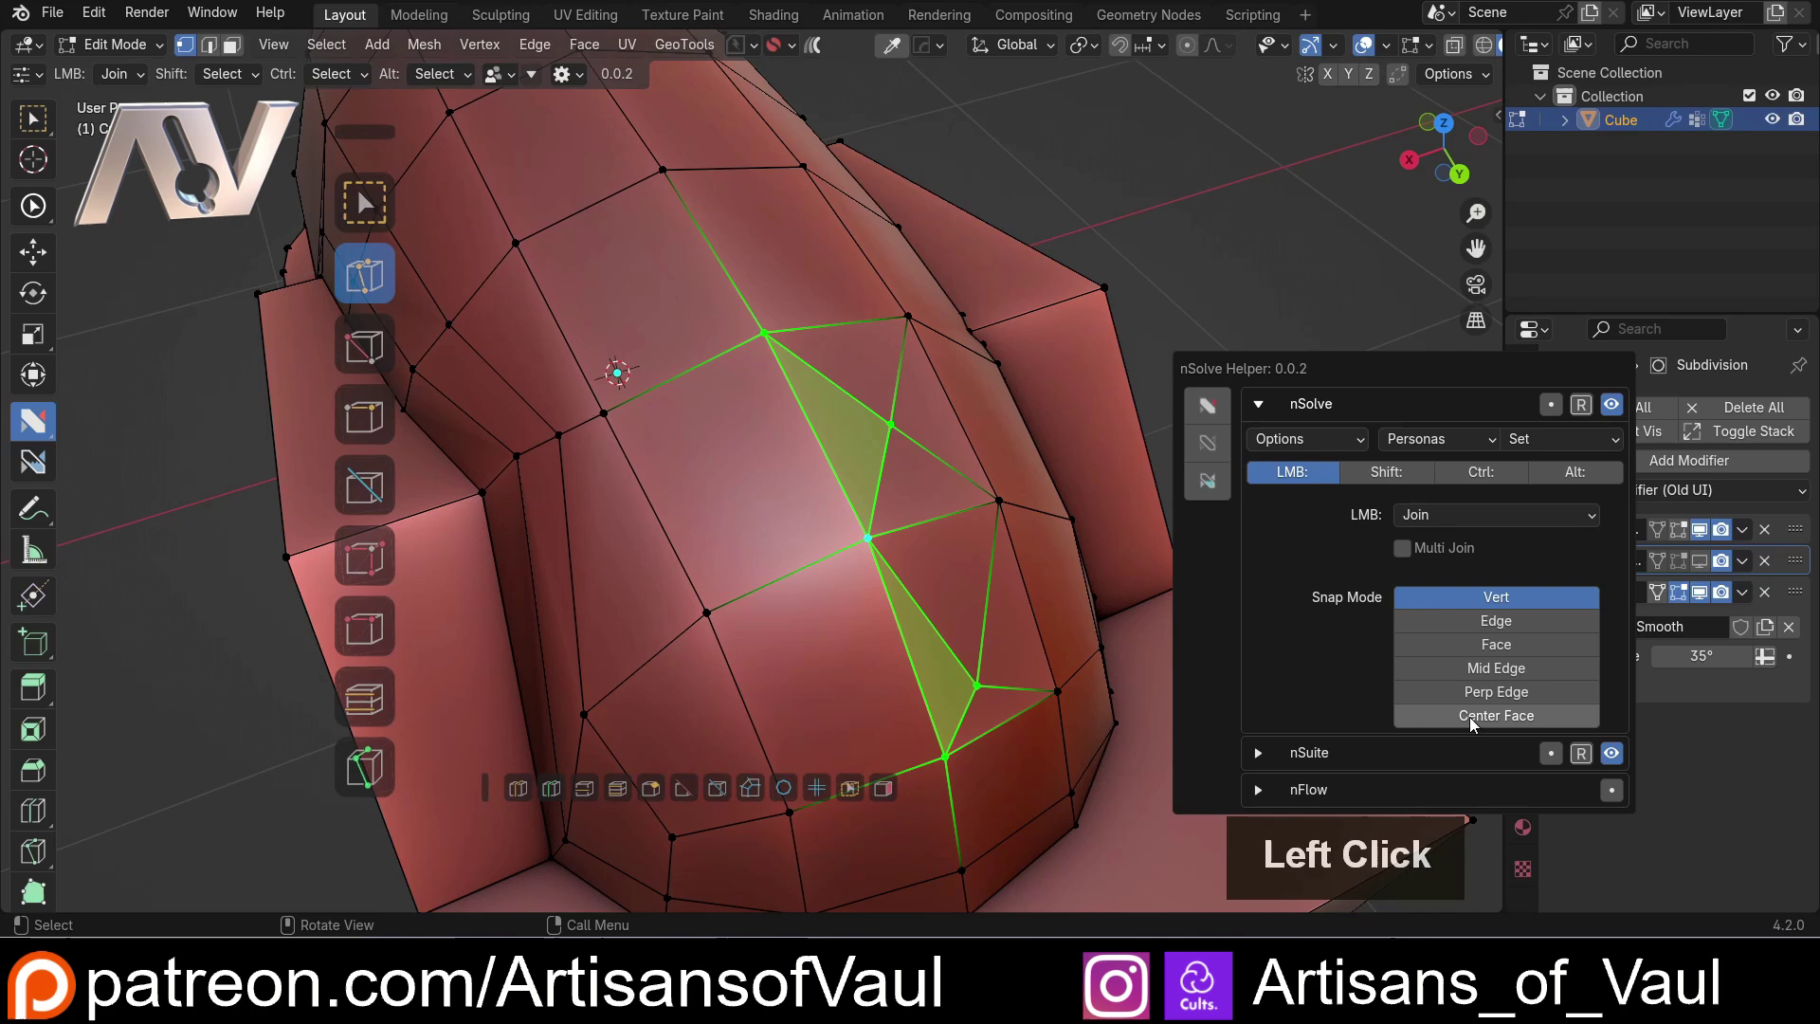
left_click(665, 167)
left_click(638, 287)
middle_click_drag(637, 287, 550, 535)
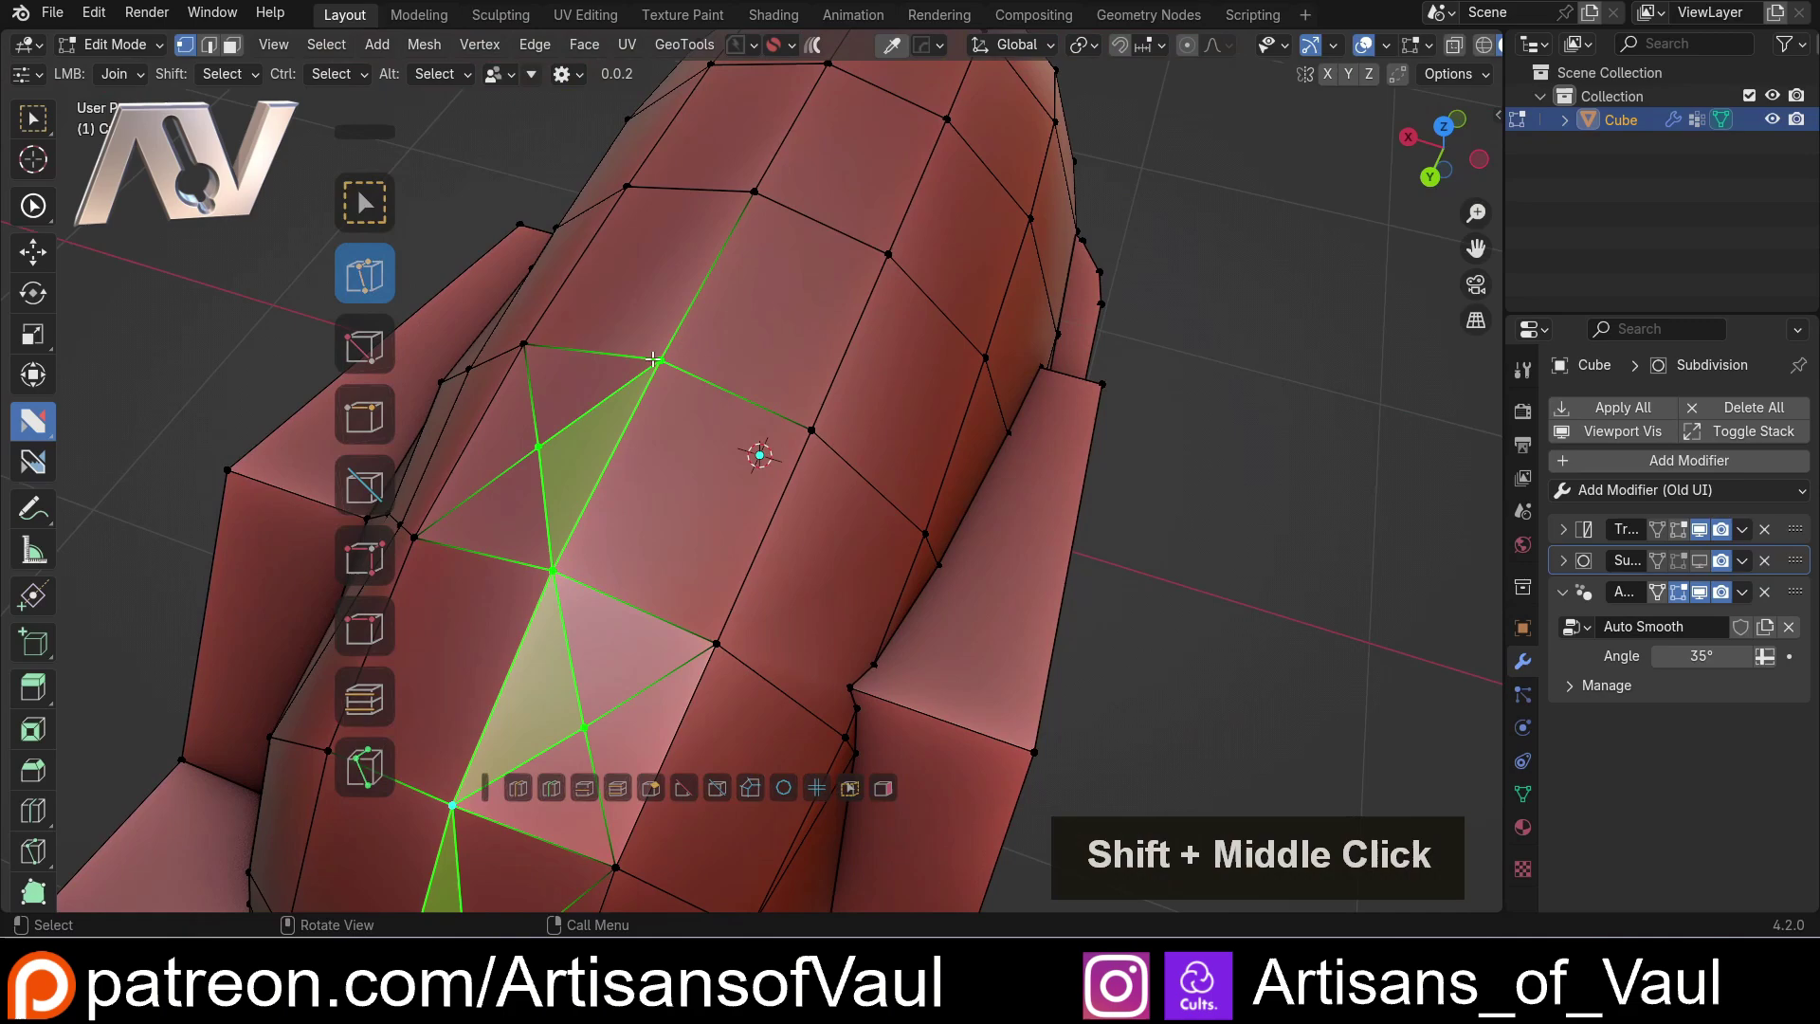
left_click(659, 343)
left_click(645, 265)
Step: Try moving a vertex on the dome, and undo the change
middle_click_drag(646, 265, 907, 471)
left_click(785, 513)
key("g")
left_click(804, 412)
key("g")
key("ctrl+z")
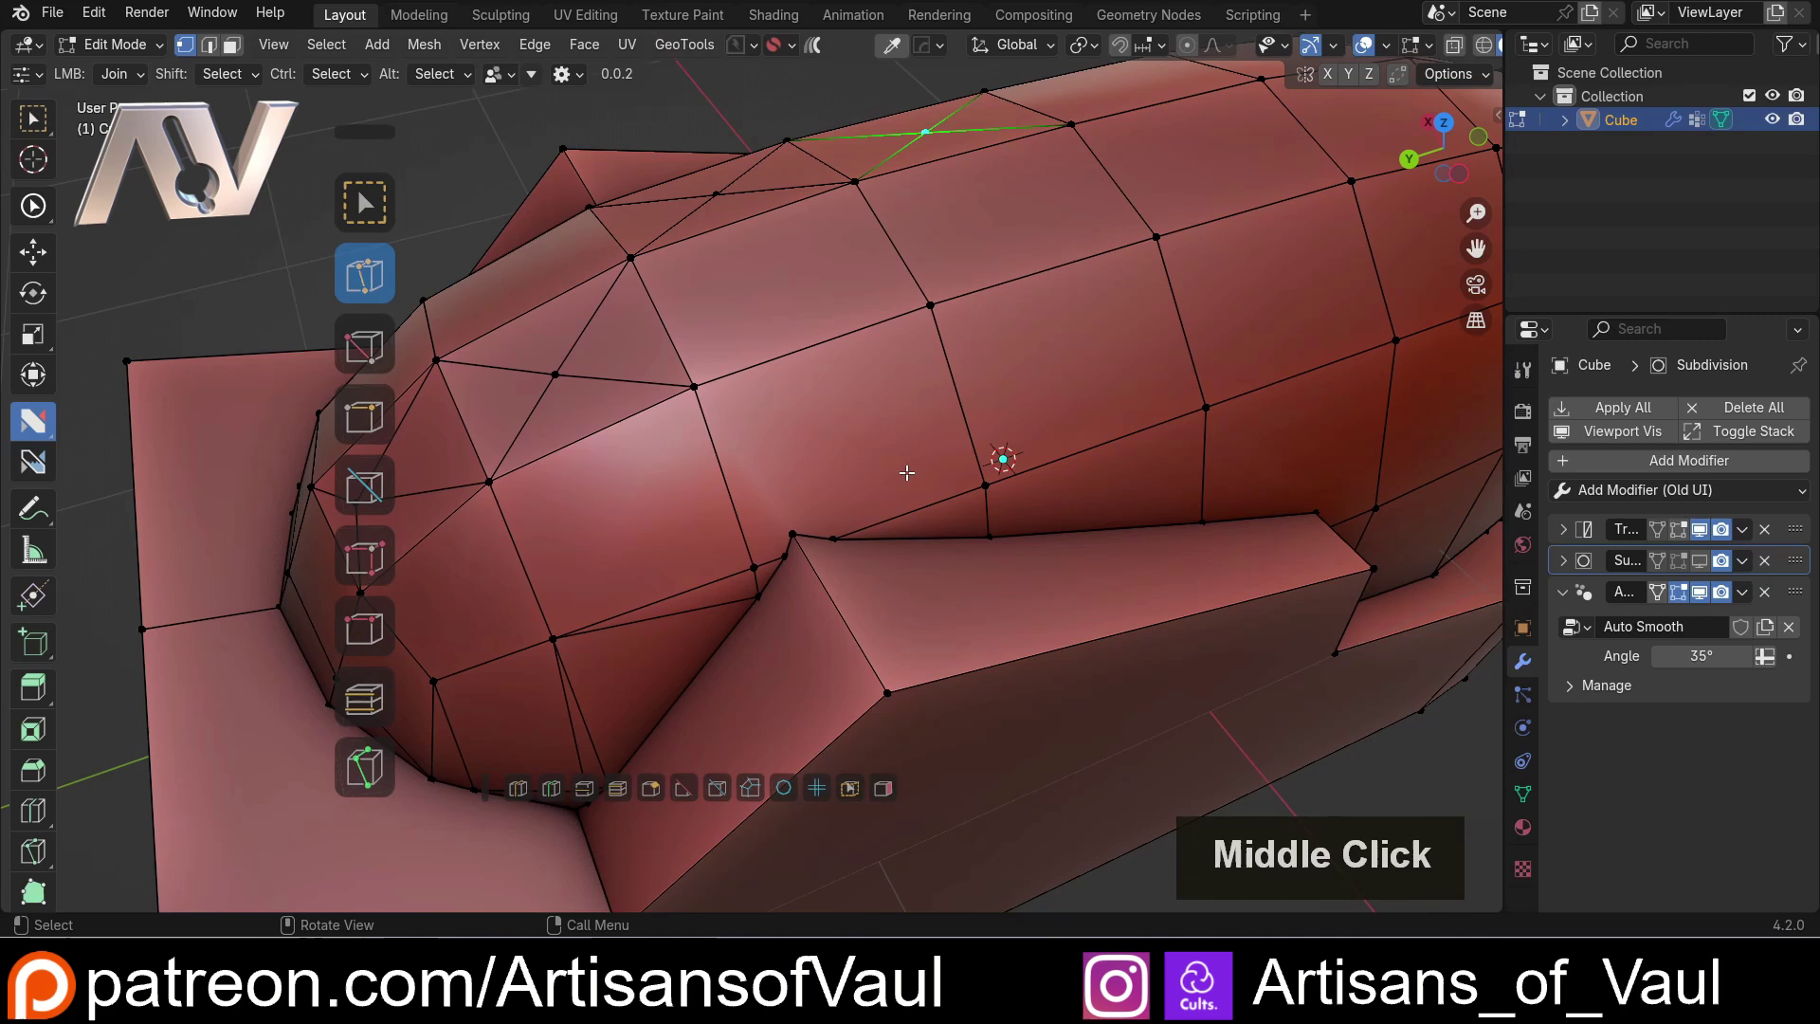
Step: Turn off Center Face snapping, leaving only Vert, and enable Multi Join for the Join tool
key("d")
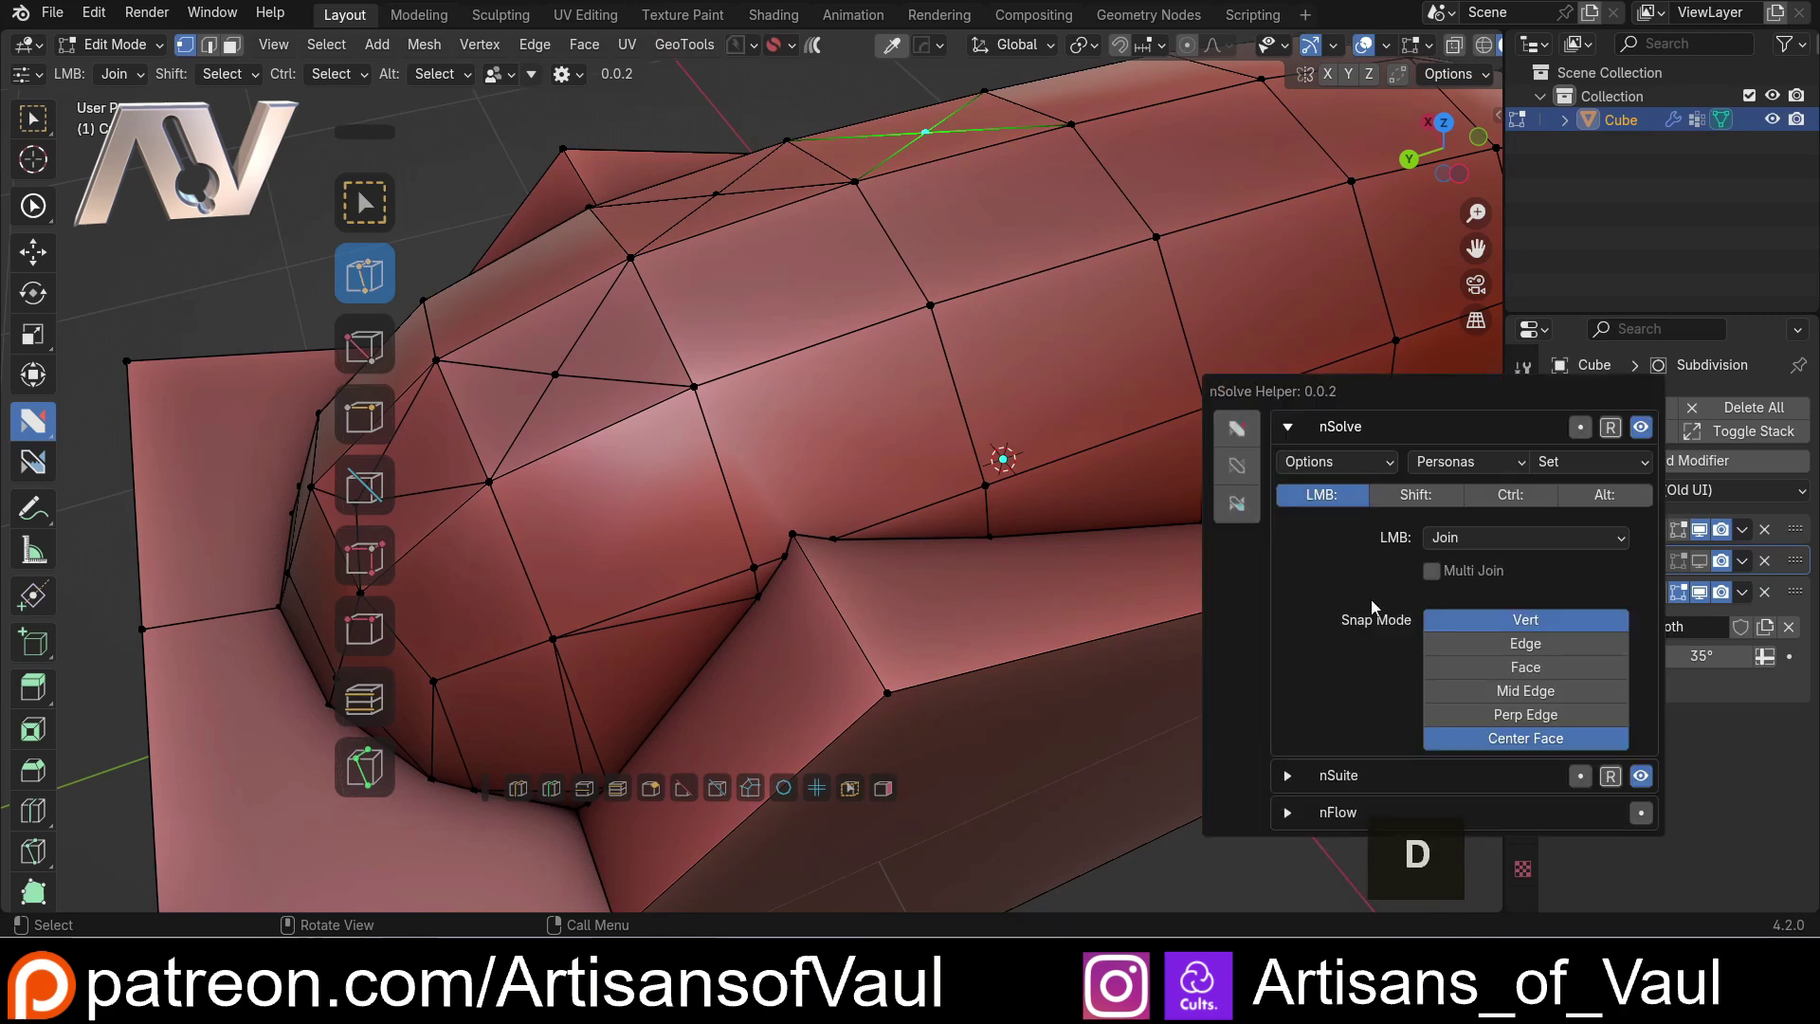
left_click(1493, 746)
left_click(1431, 571)
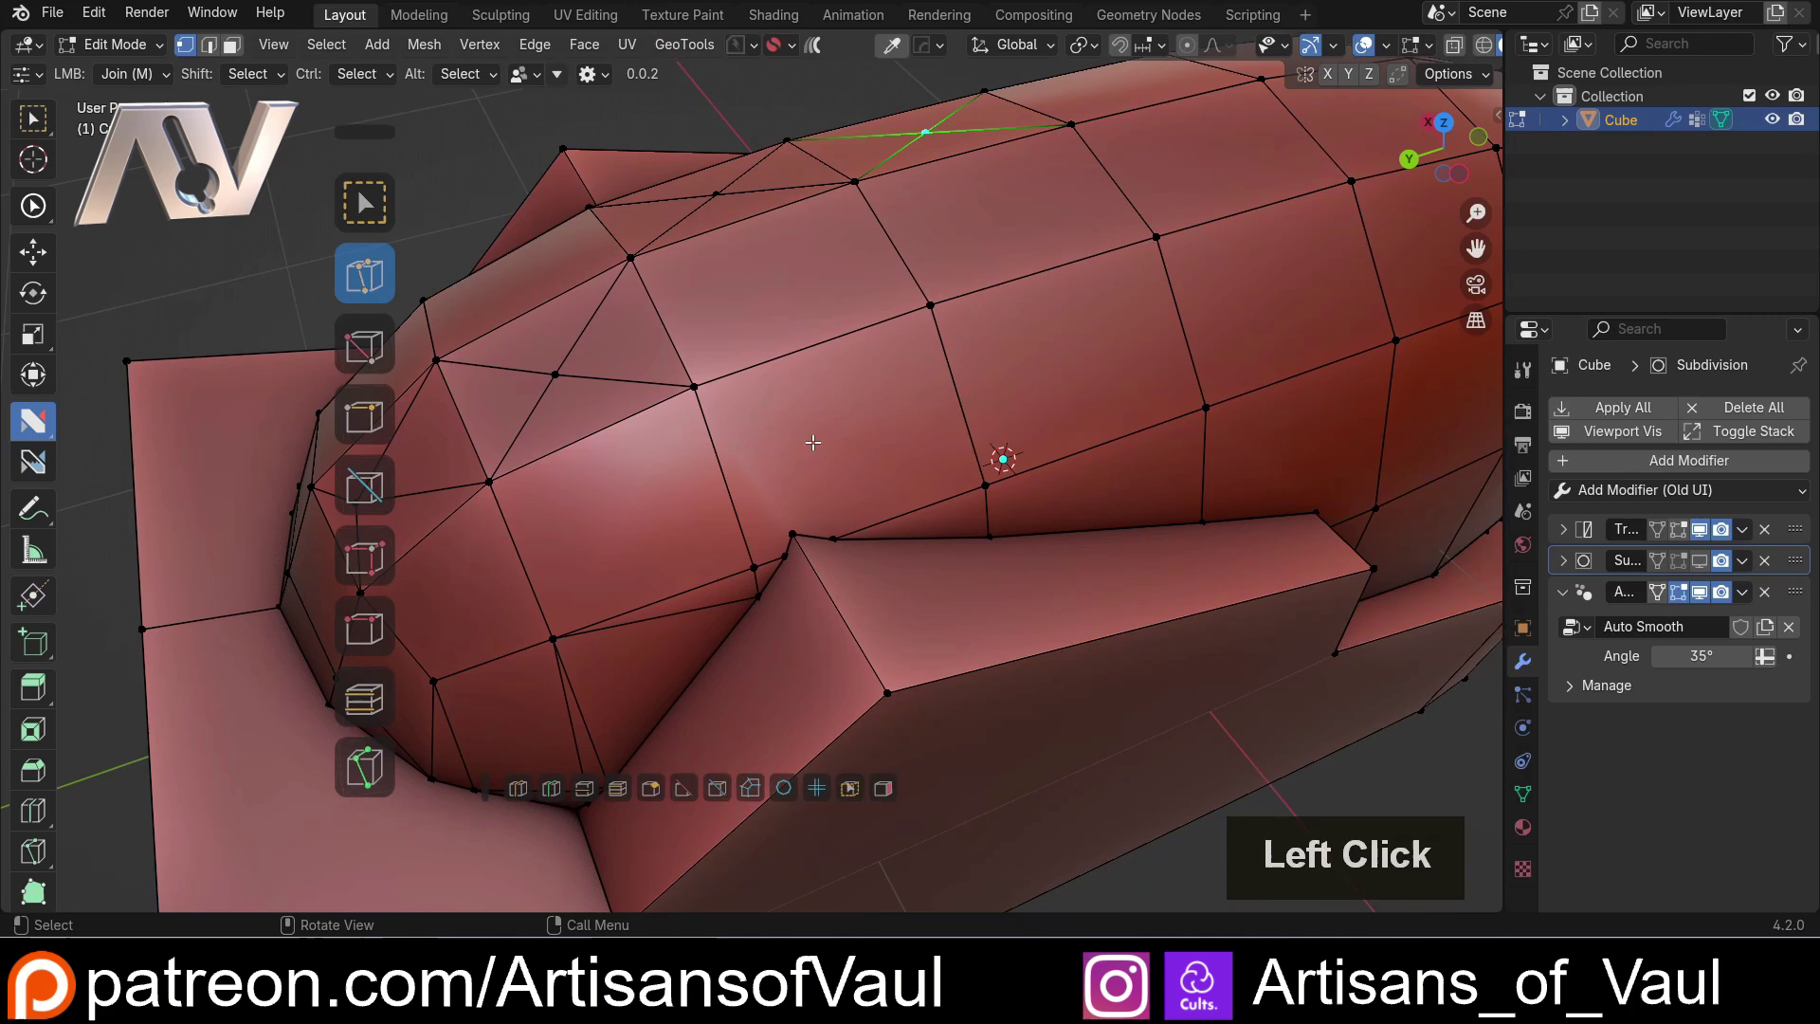
Step: Select two neighboring vertices along the dome's side and join both to the upper corner vertex of the side block below
middle_click_drag(812, 441, 737, 492, "shift")
left_click(574, 479)
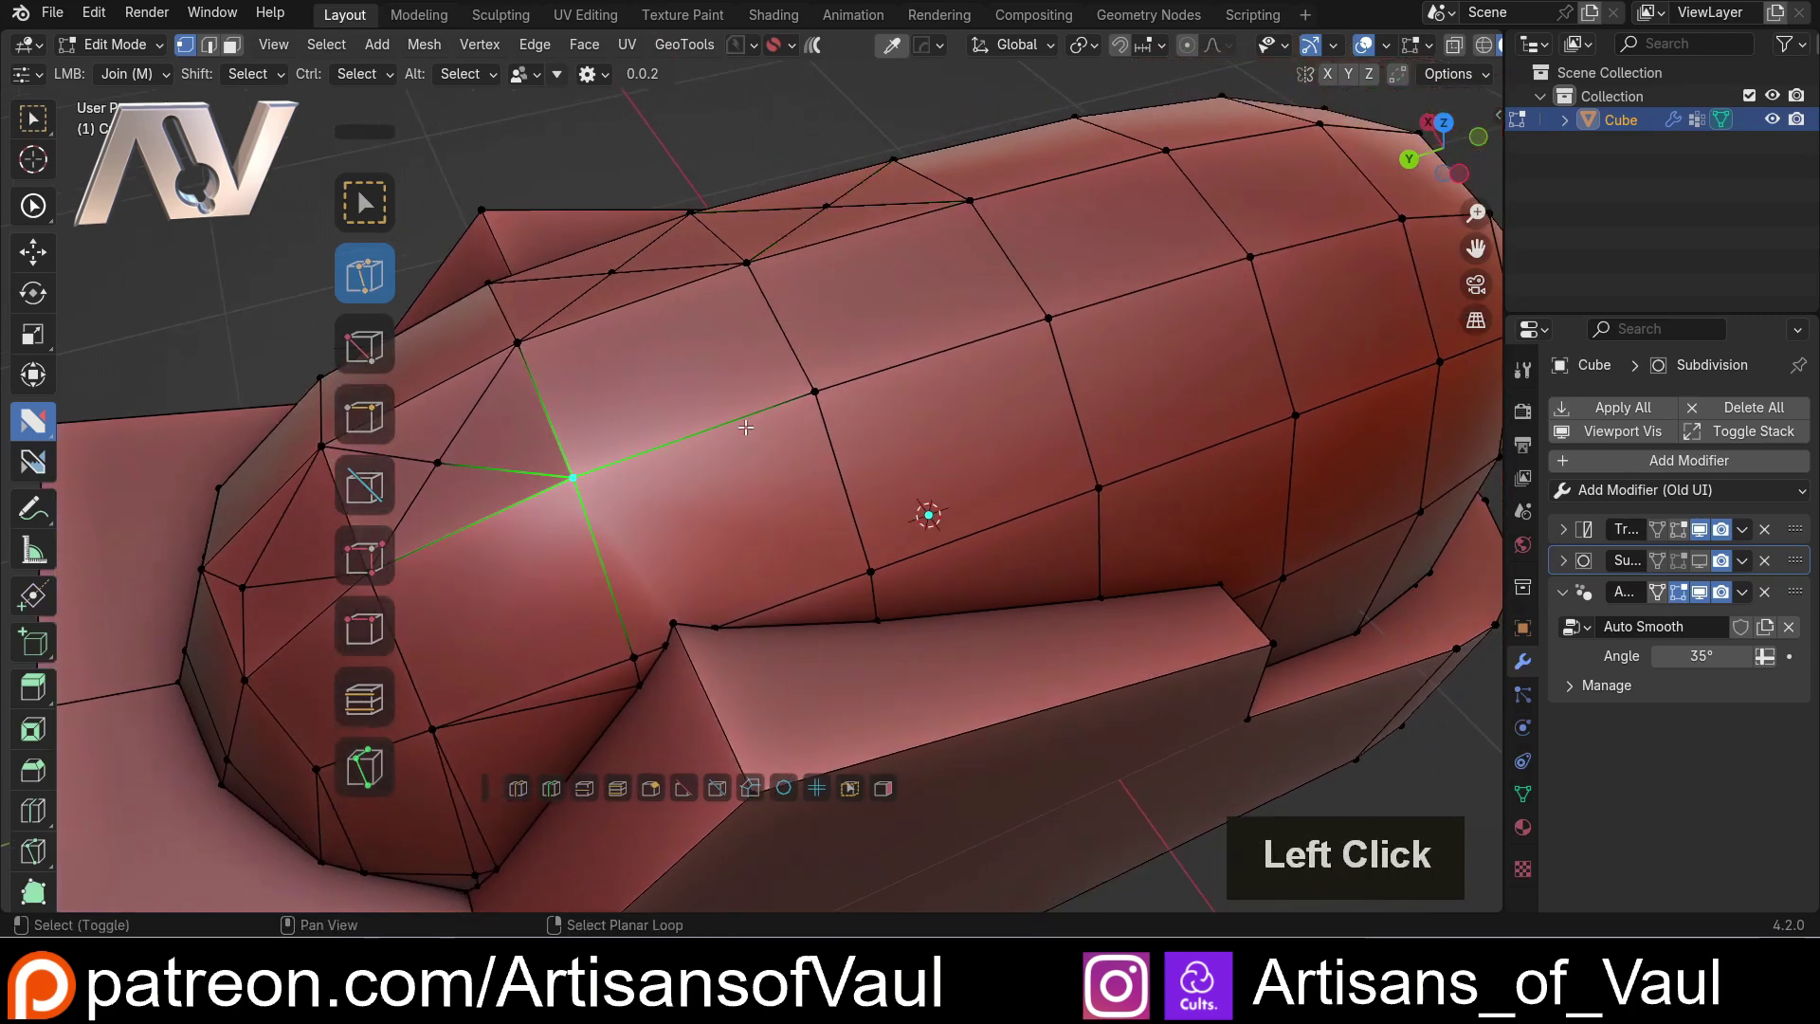
left_click(819, 396, "shift")
left_click(818, 403)
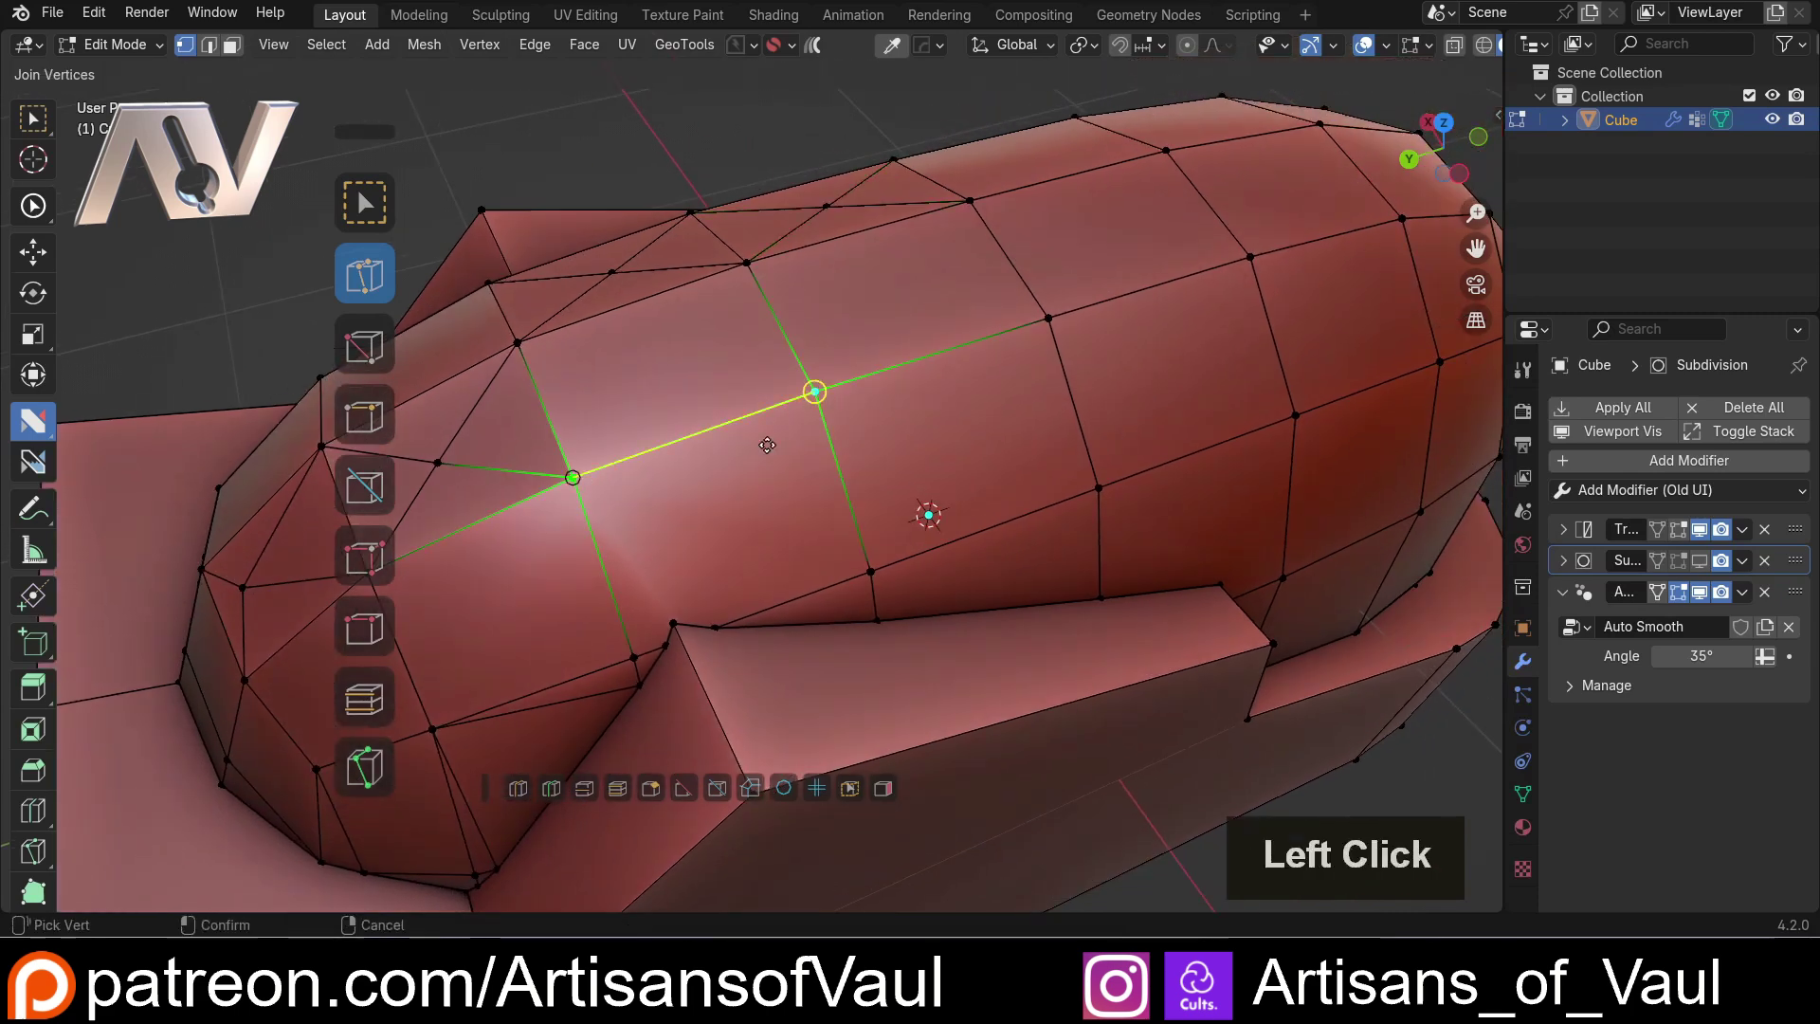
left_click(673, 623)
Step: Join the first two vertices after the corner on the side block's upper edge to its outer corner at the same end
middle_click_drag(673, 623, 703, 512)
scroll(938, 391, "up", 2)
scroll(939, 390, "down", 1)
left_click(702, 512)
left_click(743, 488, "shift")
left_click(743, 488)
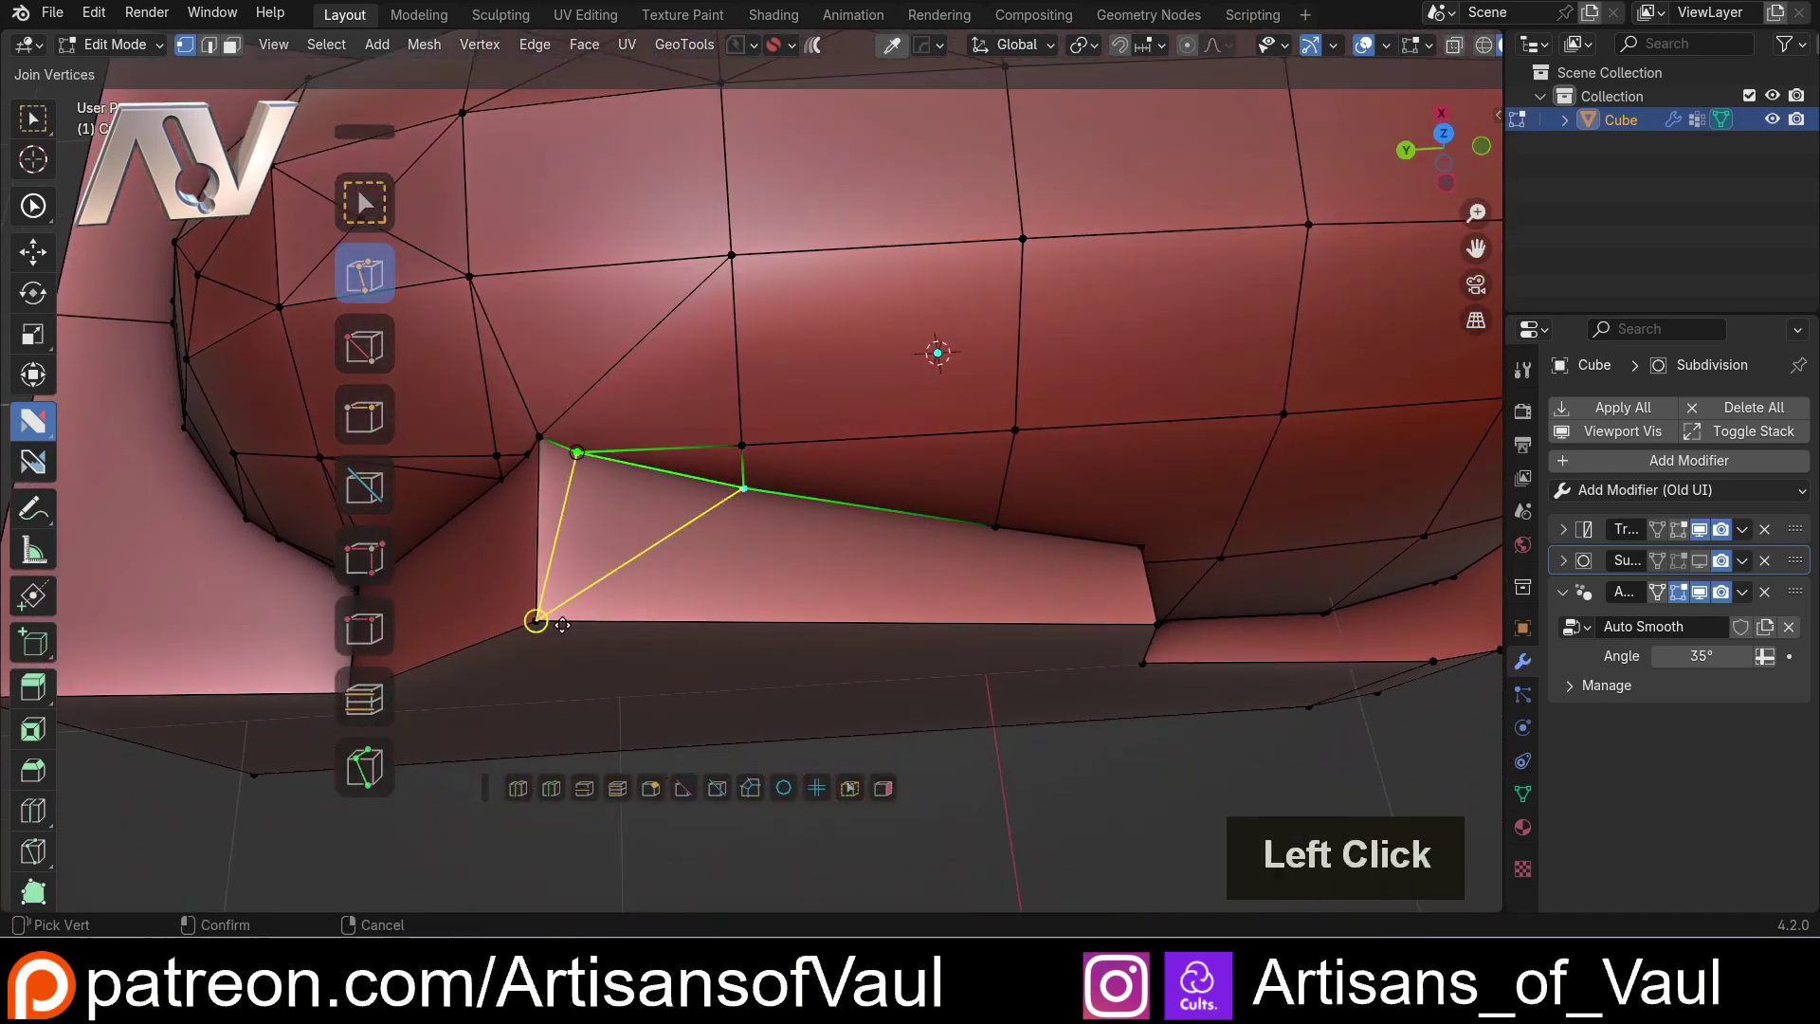
left_click(536, 621)
Step: Join the next pair of vertices along the side block's upper edge to its outer corner at the opposite end, and save the file
left_click(995, 527)
left_click(1155, 623)
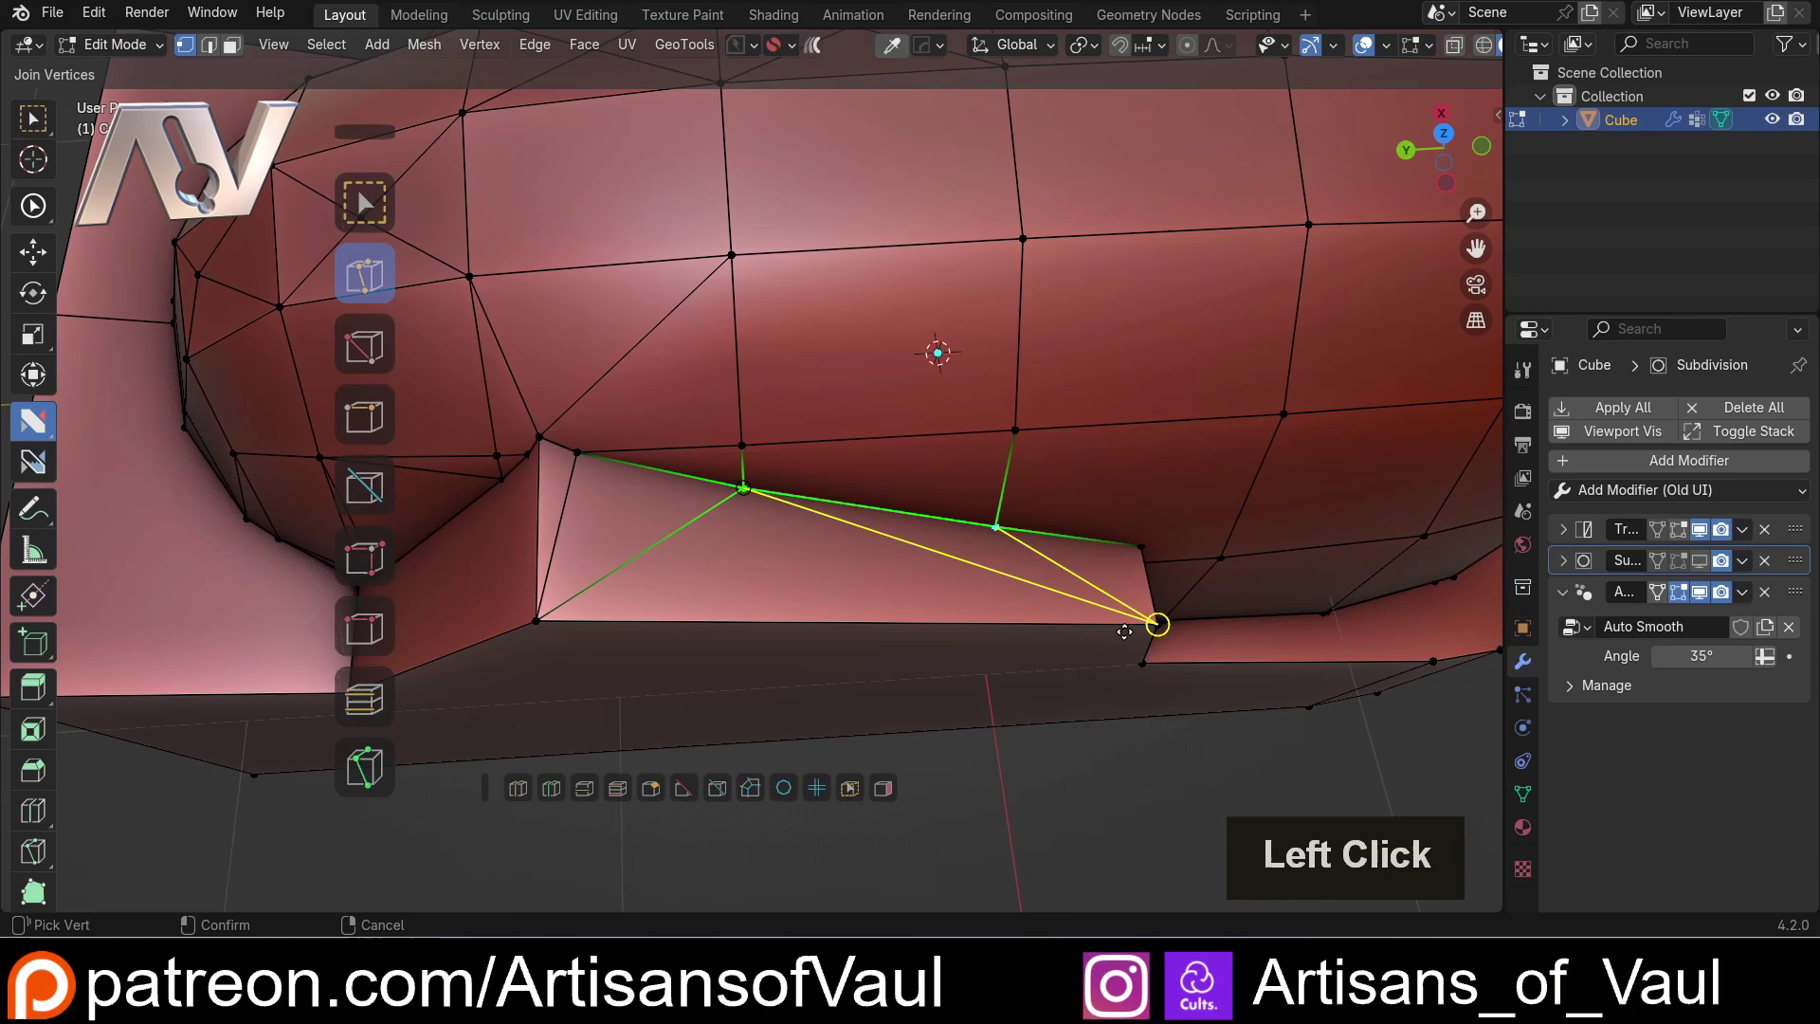
scroll(910, 603, "down", 2)
key("ctrl+s")
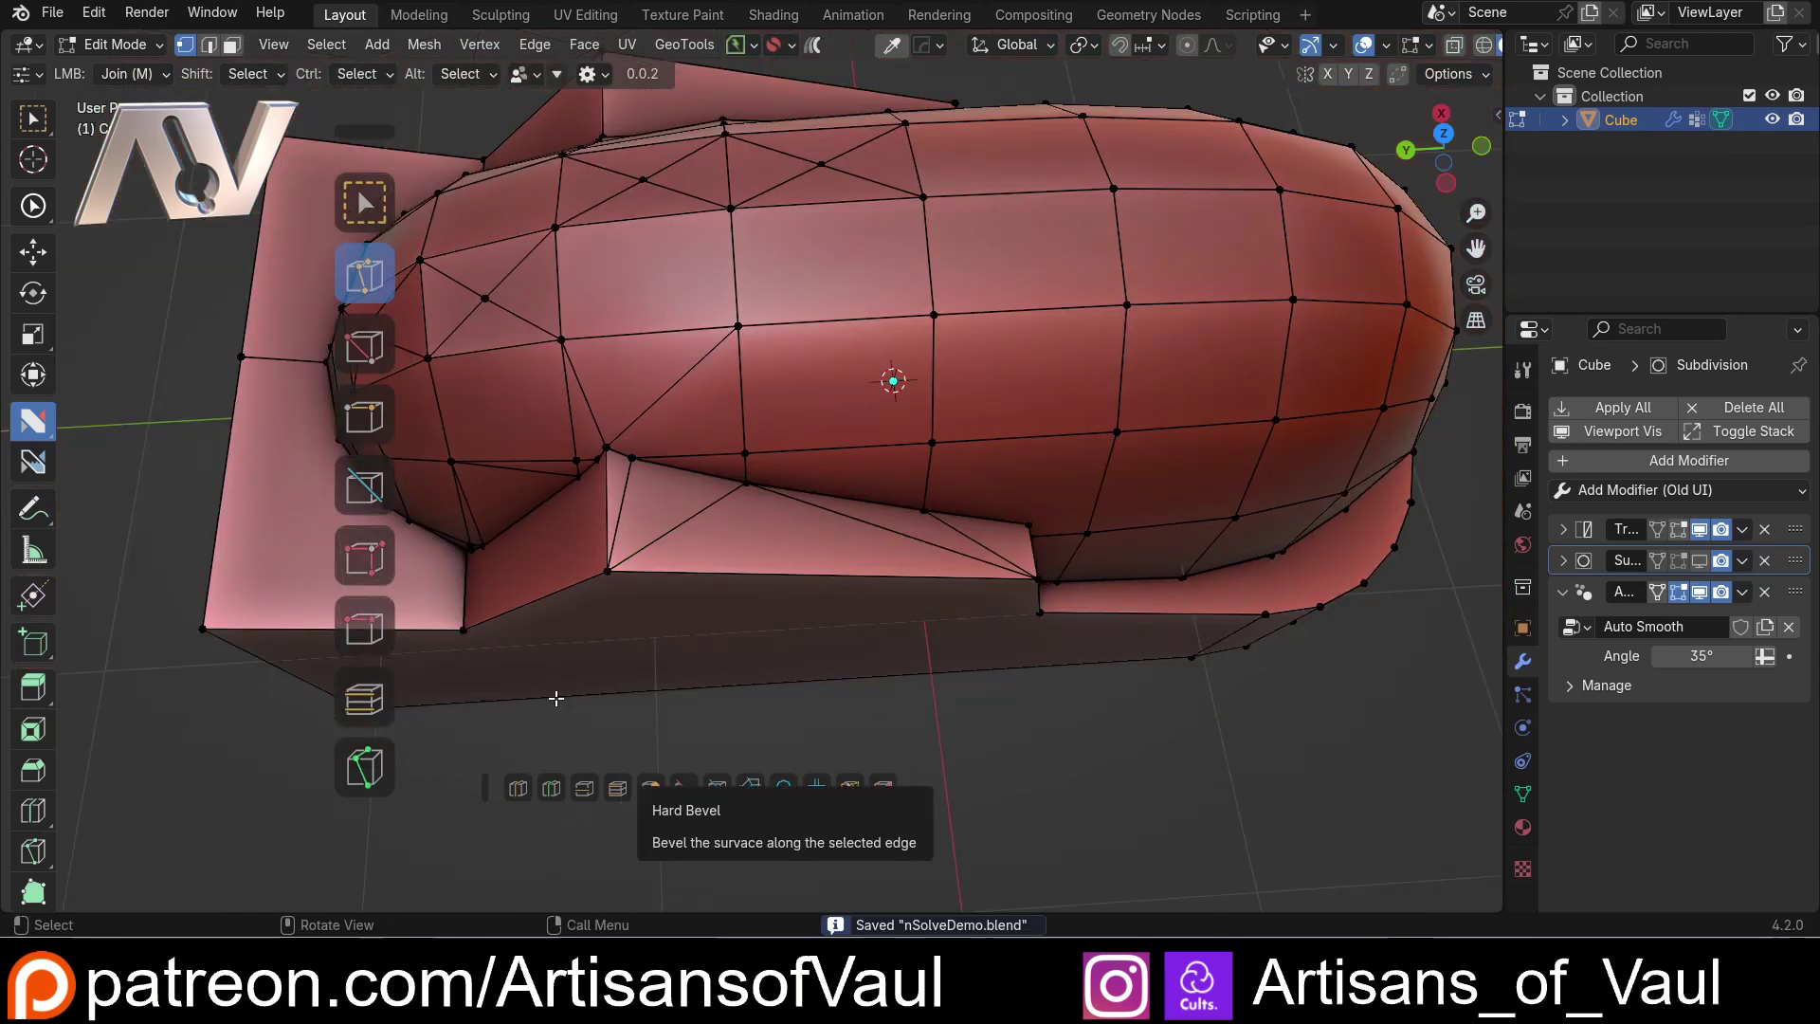